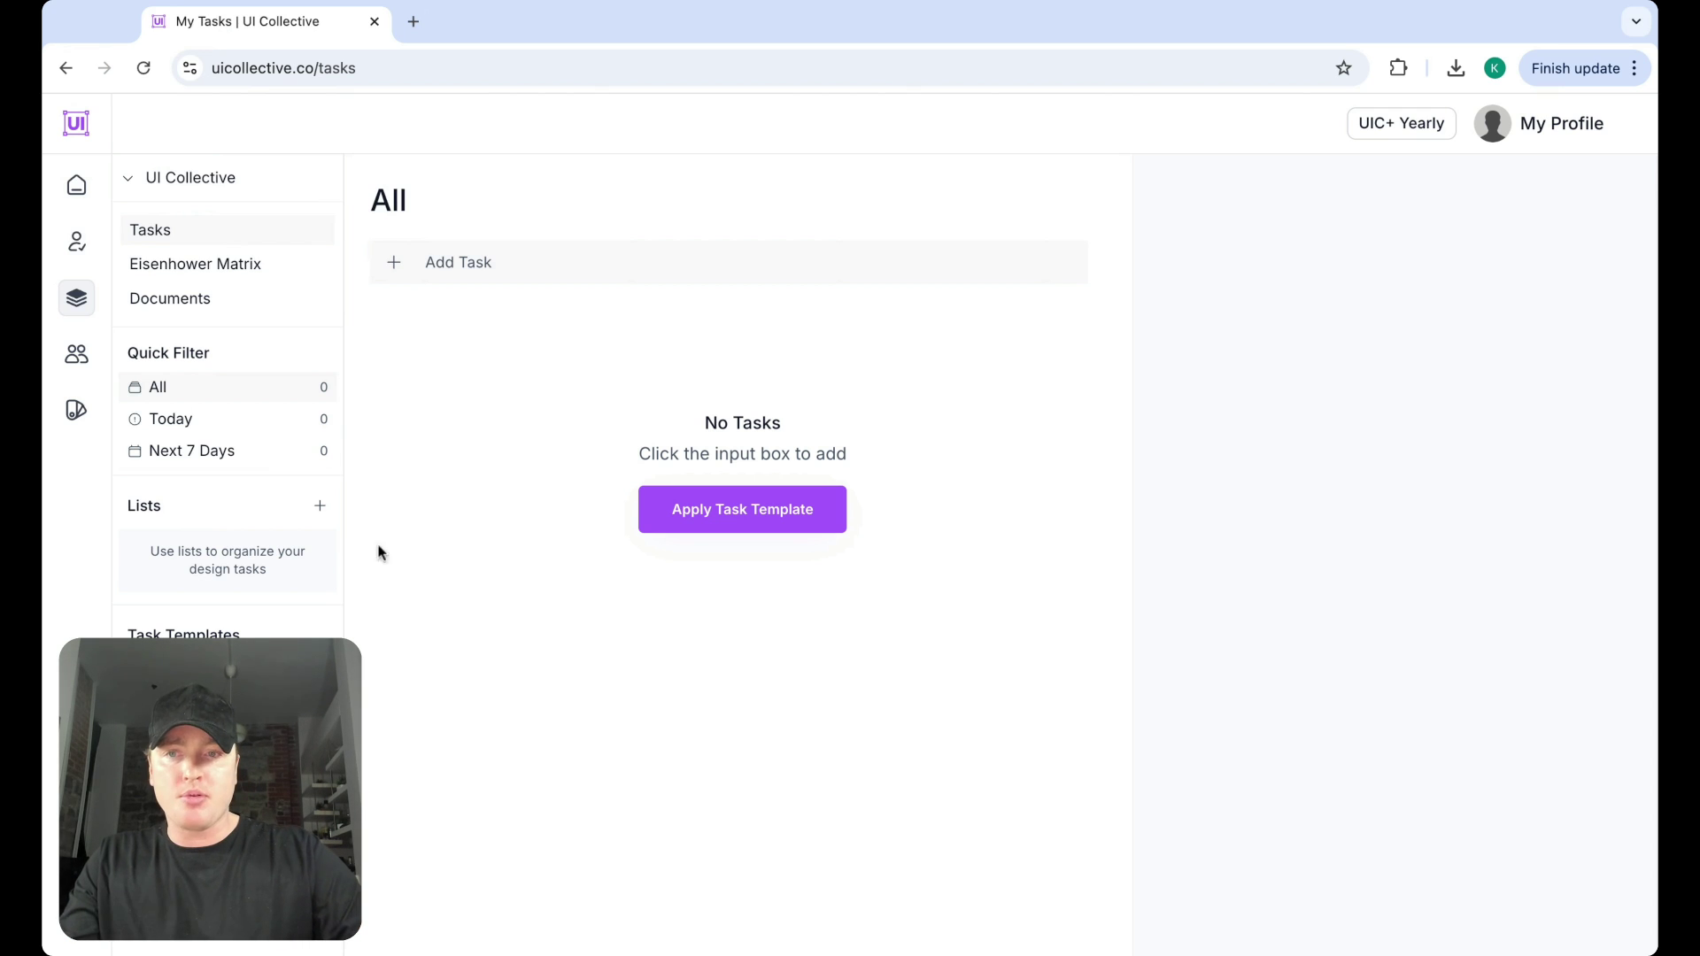
# Create a new project named 'Client #1' and begin entering its first task.
pyautogui.click(247, 193)
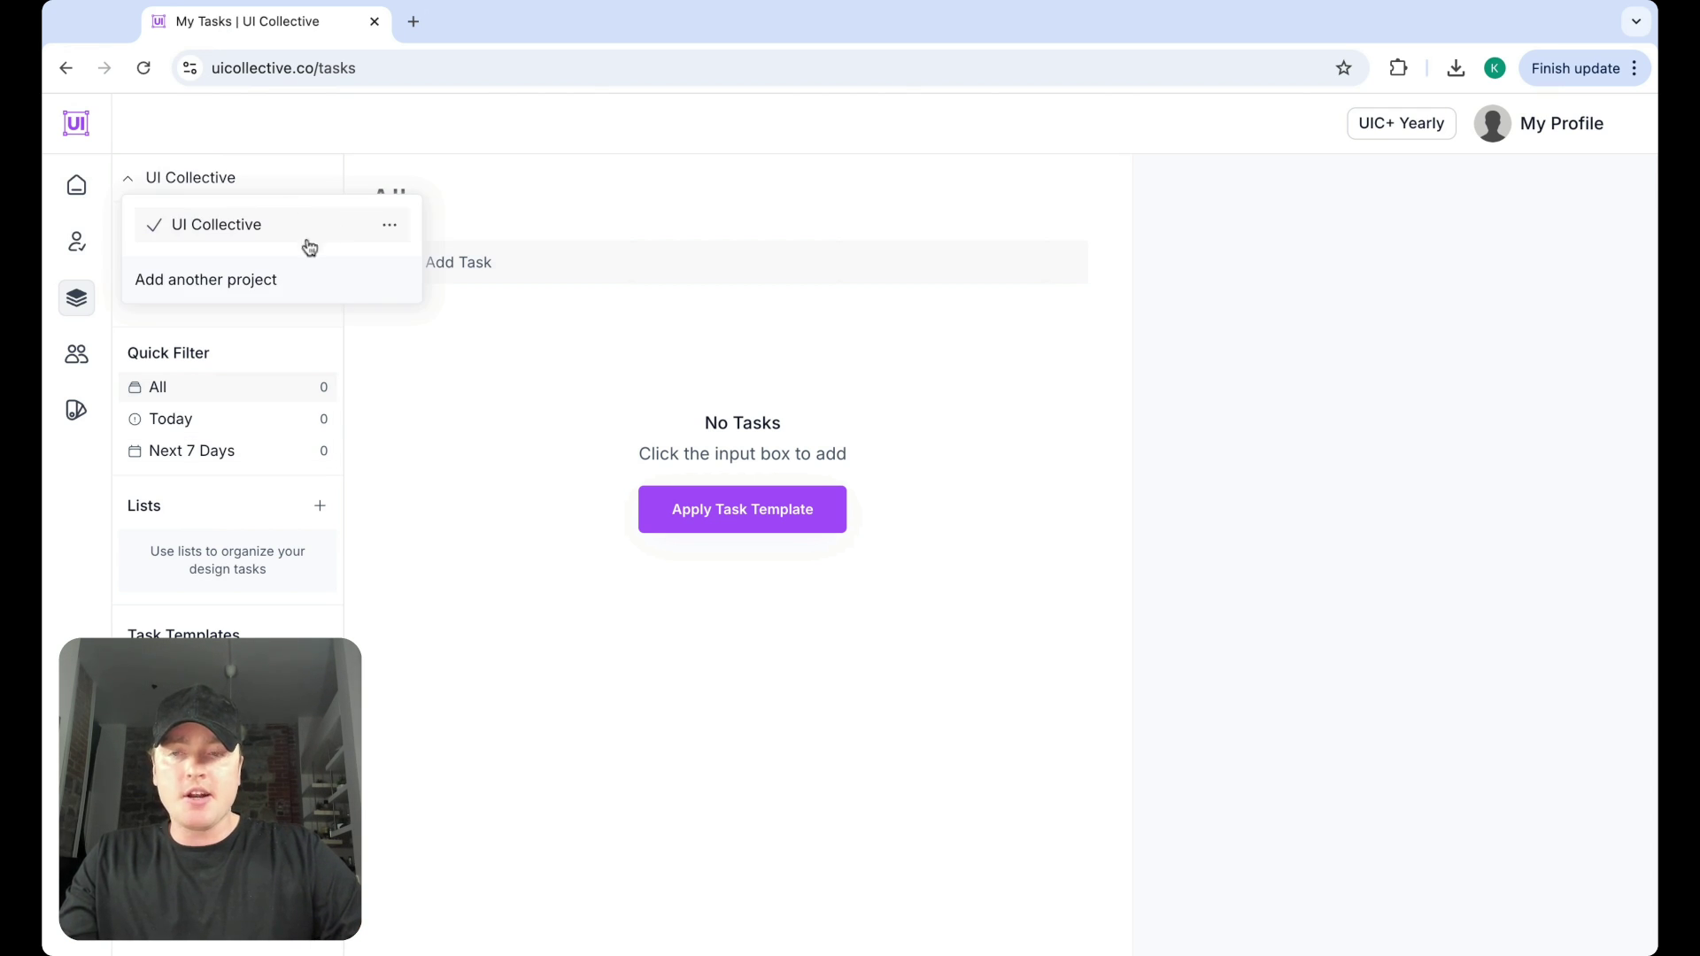
pyautogui.click(253, 277)
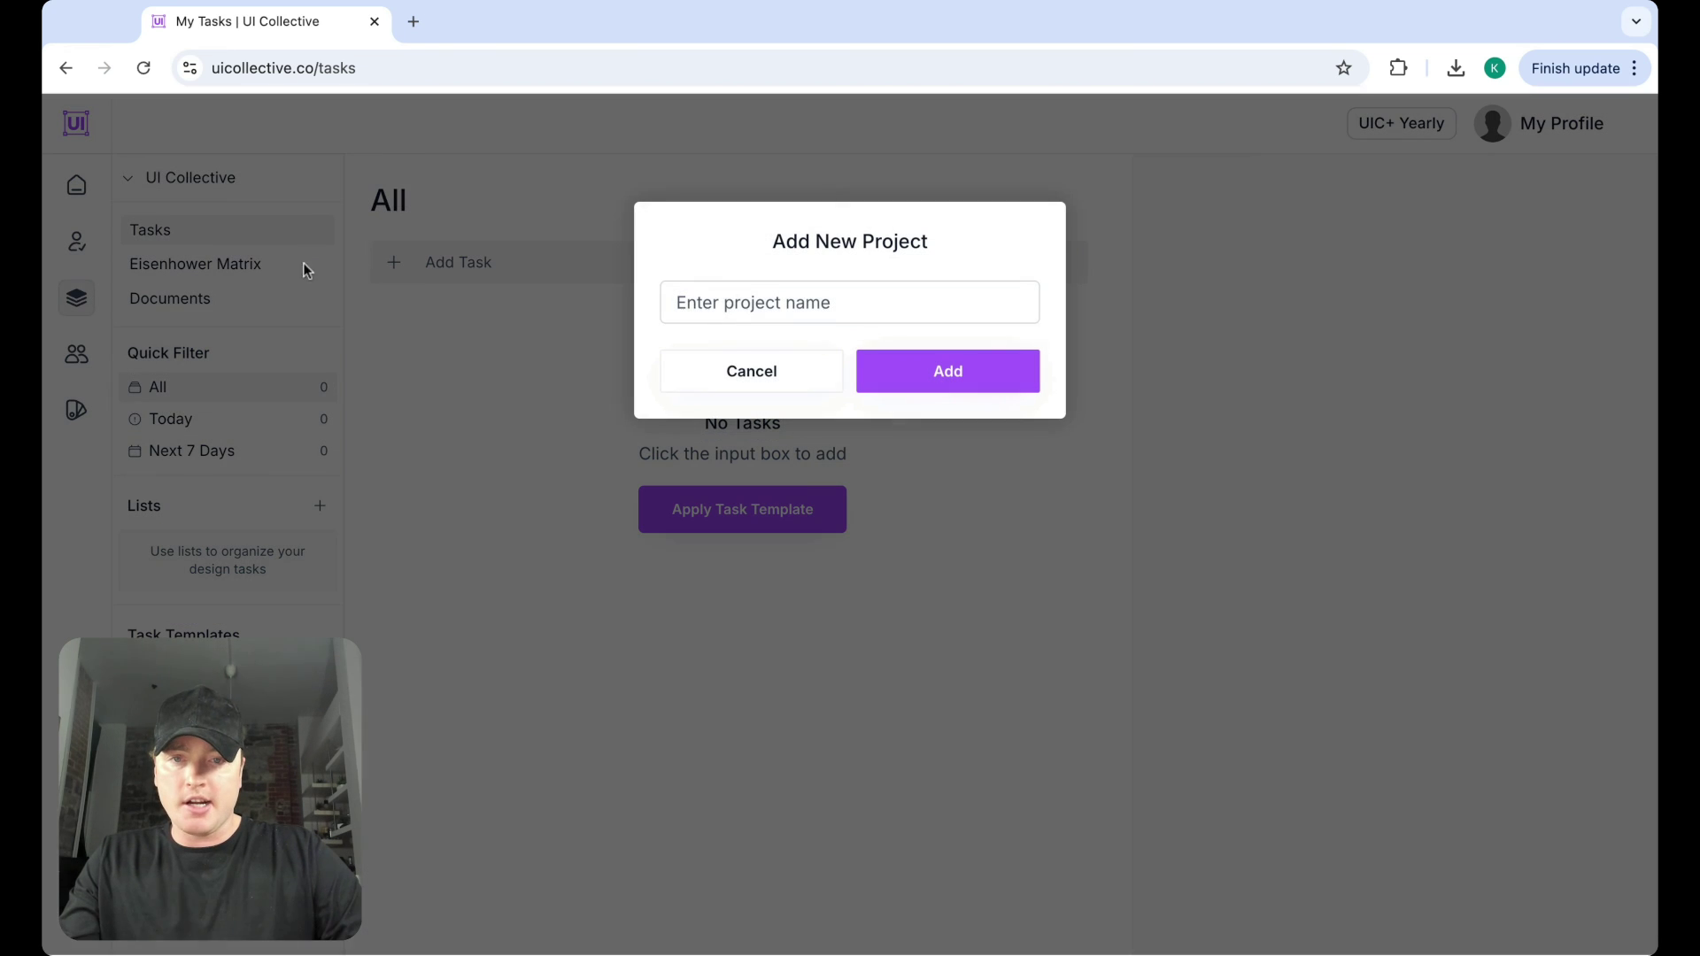
pyautogui.click(784, 293)
pyautogui.write('Cl')
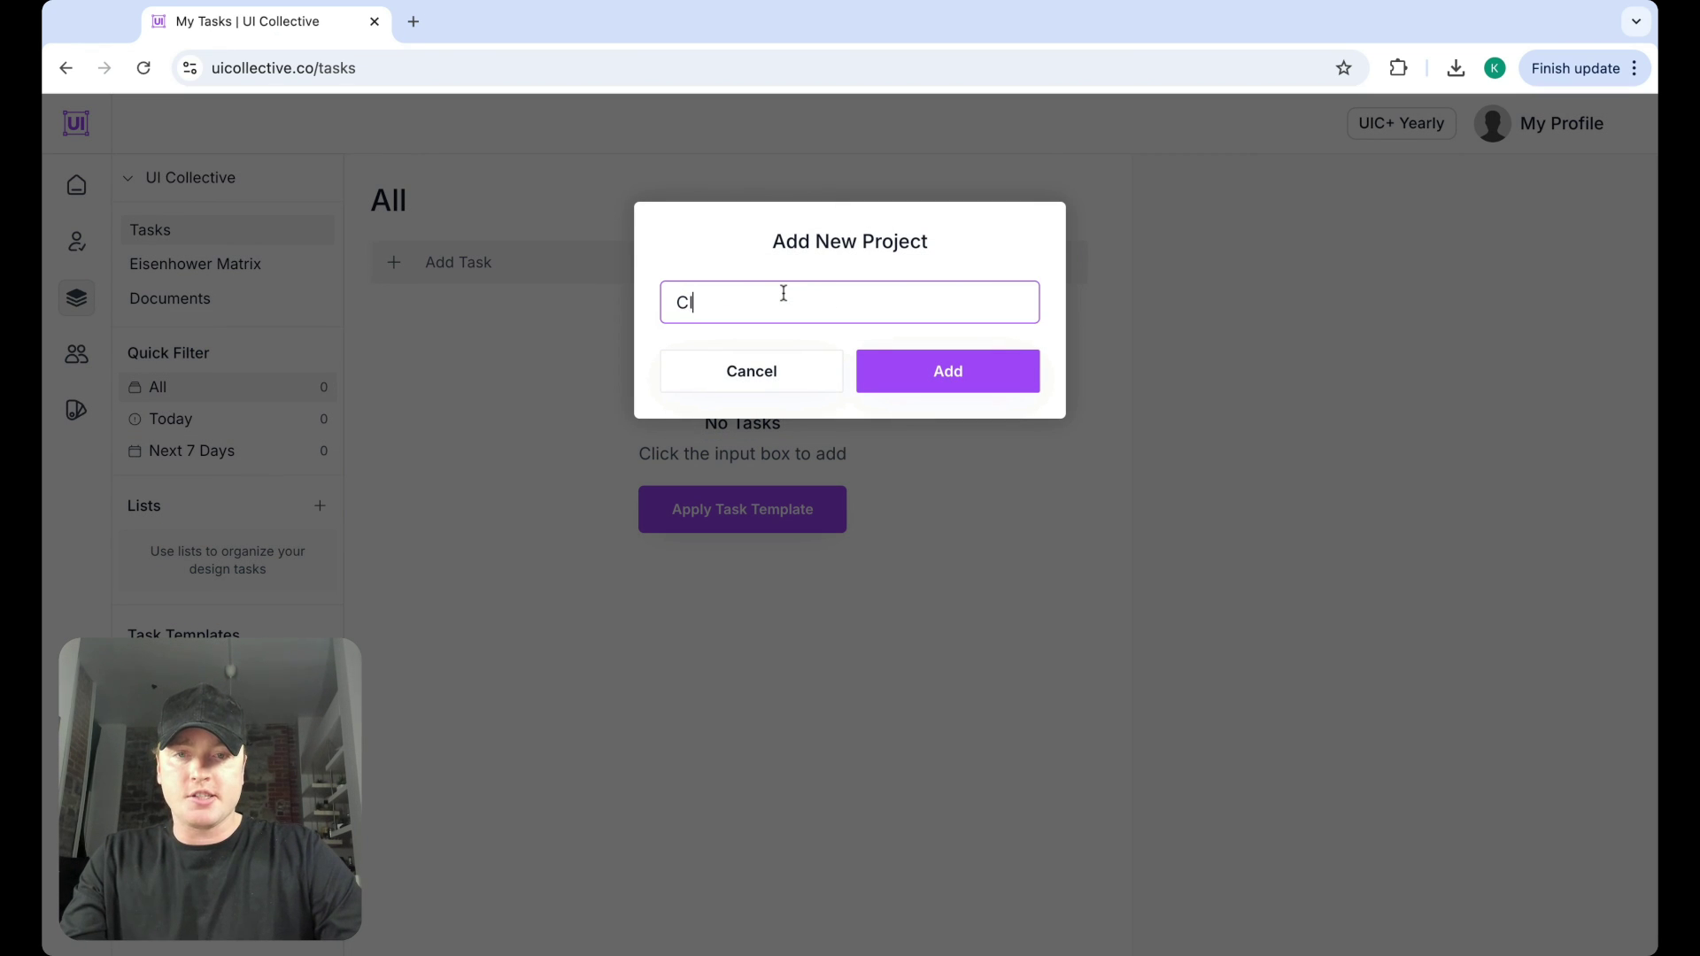
pyautogui.write('ient #1')
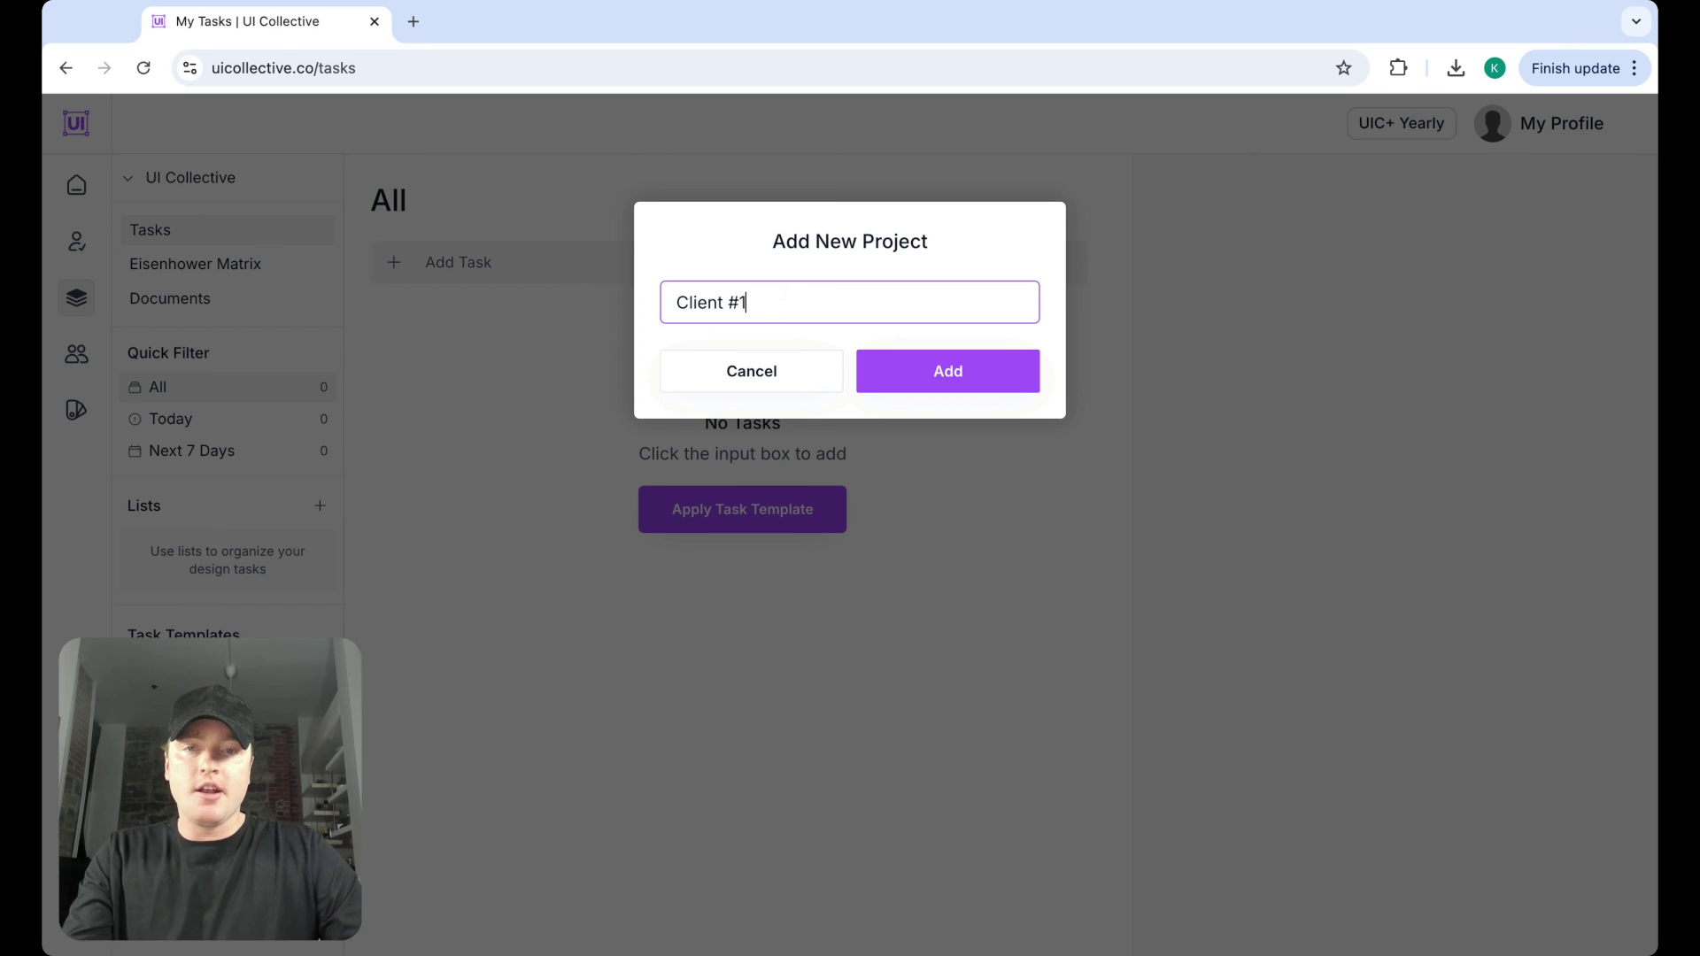
pyautogui.press('Return')
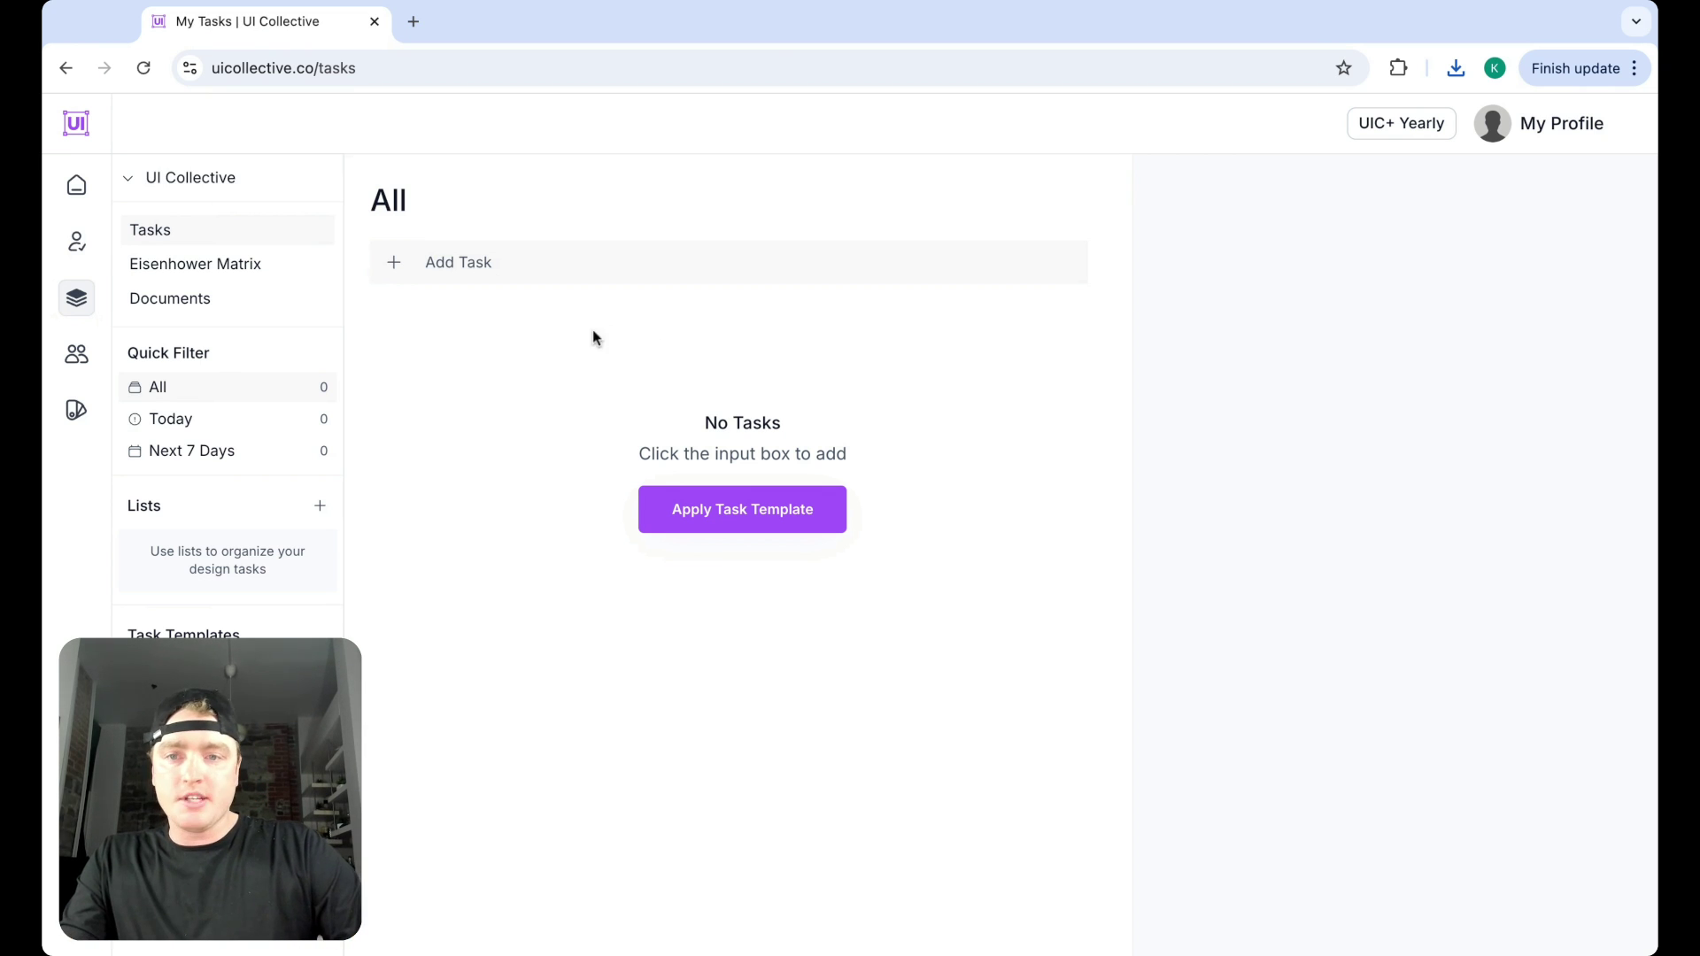
pyautogui.click(501, 266)
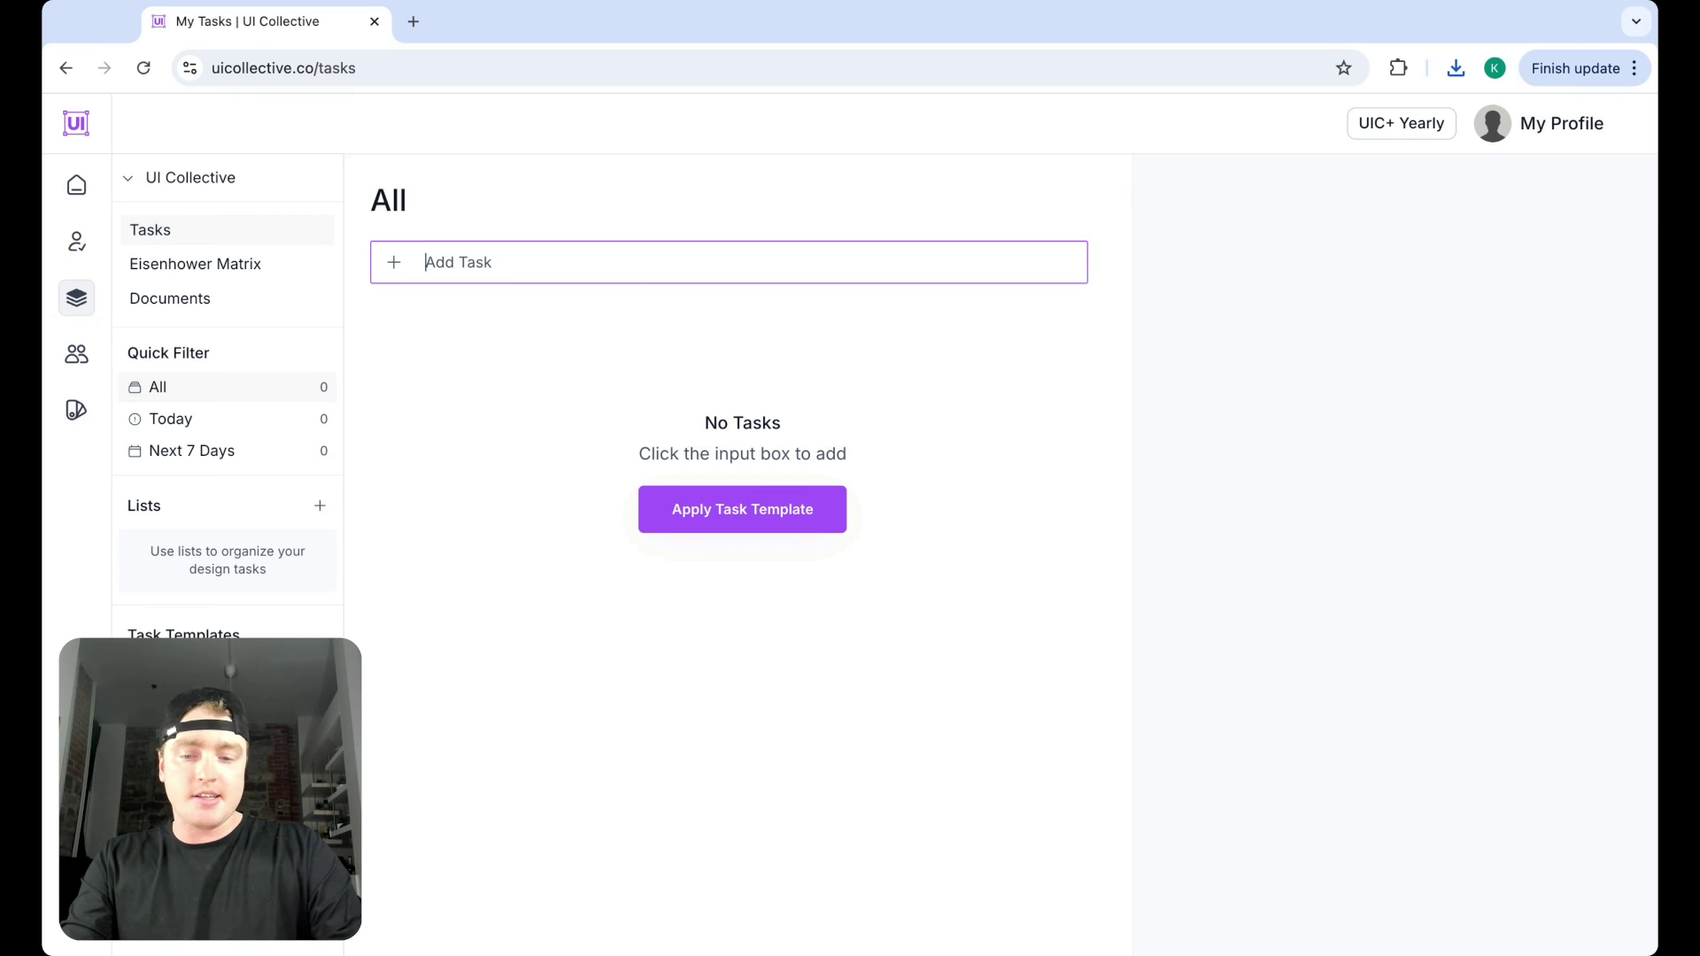
# Add a task to send user research notes to a teammate, correcting the 'resarch' typo.
pyautogui.write('Send us')
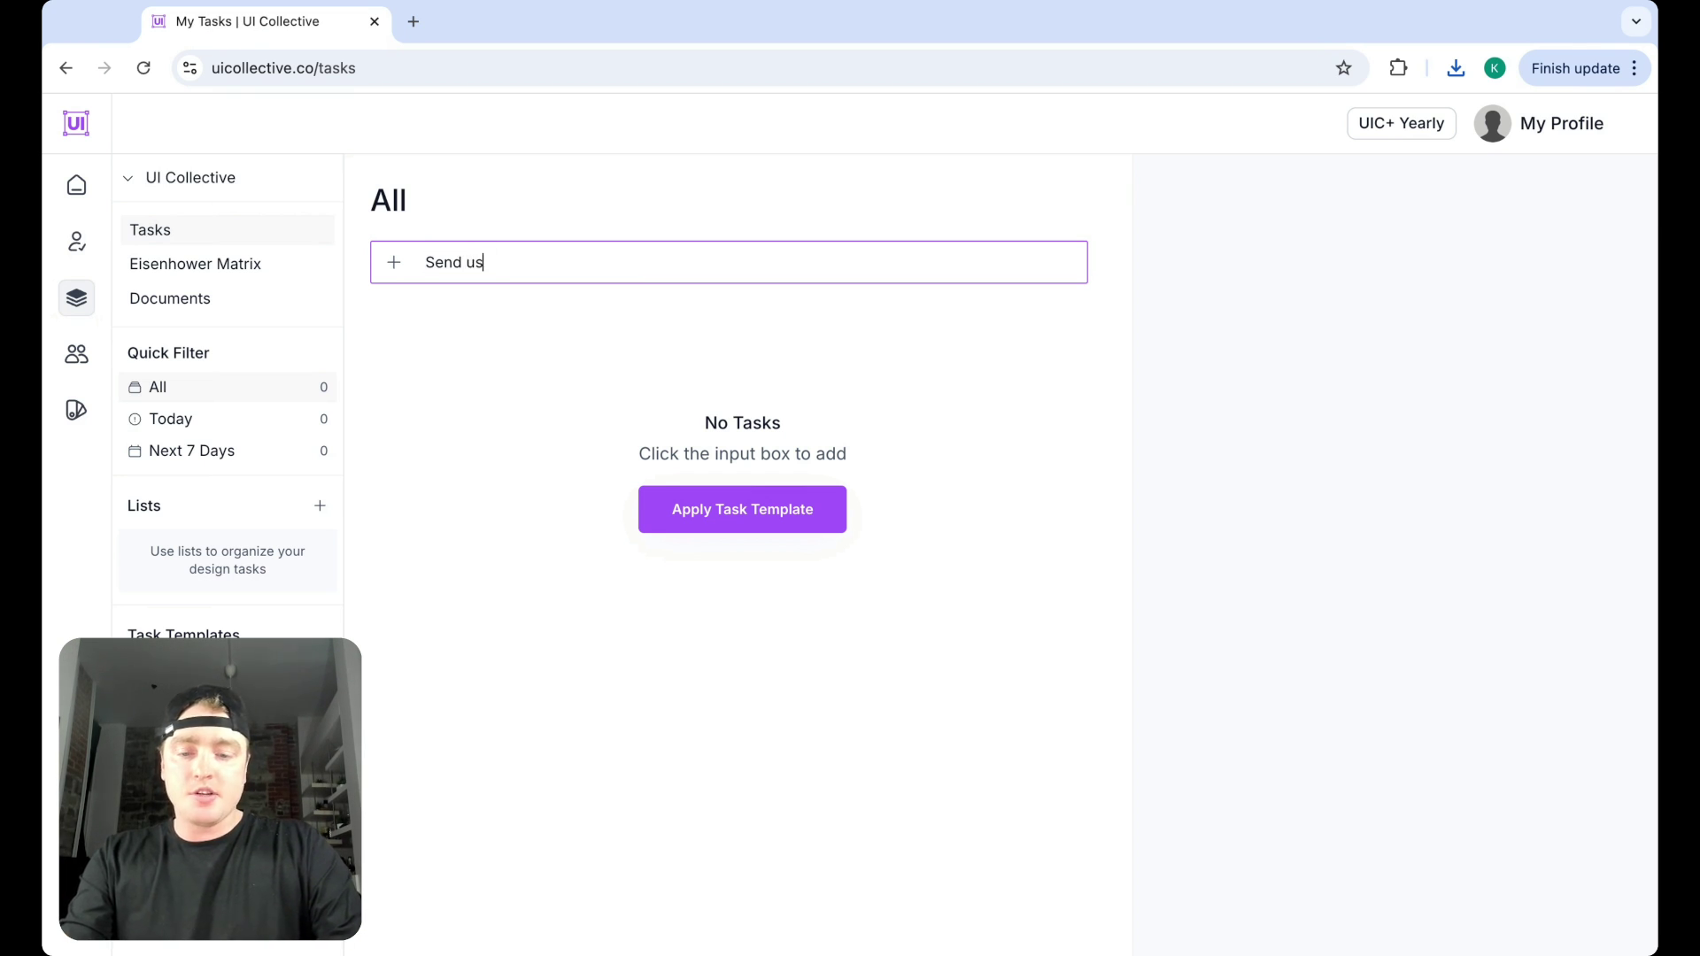
pyautogui.write('er resarch ')
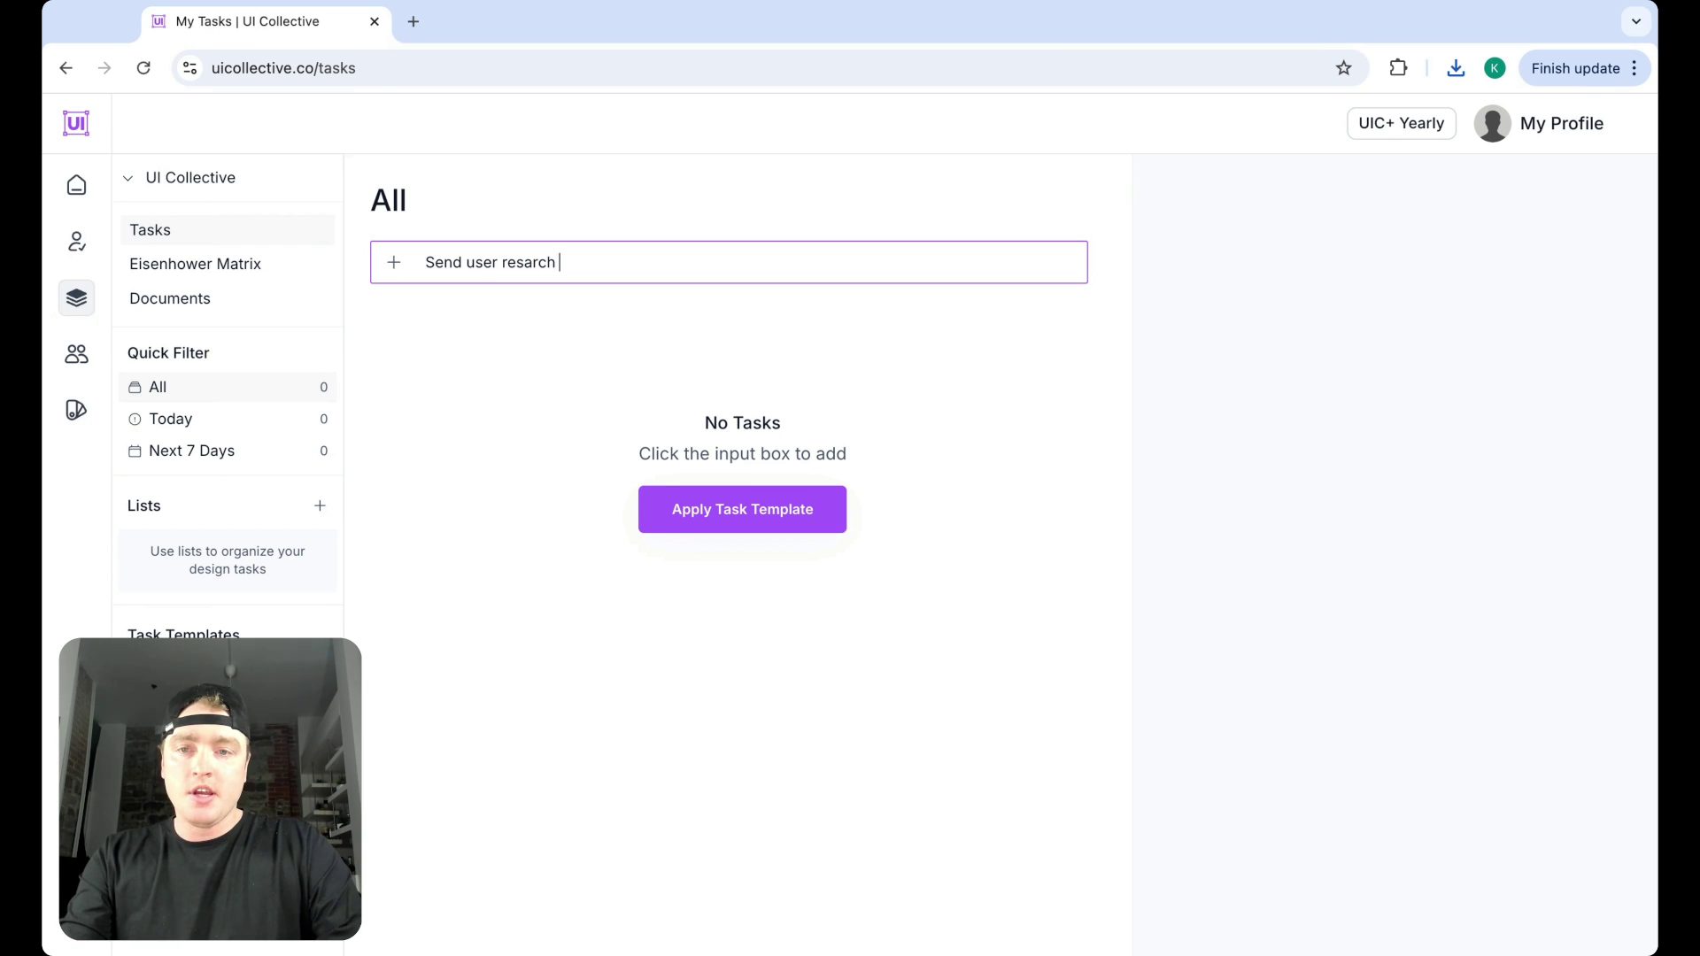
pyautogui.write('notes to amber')
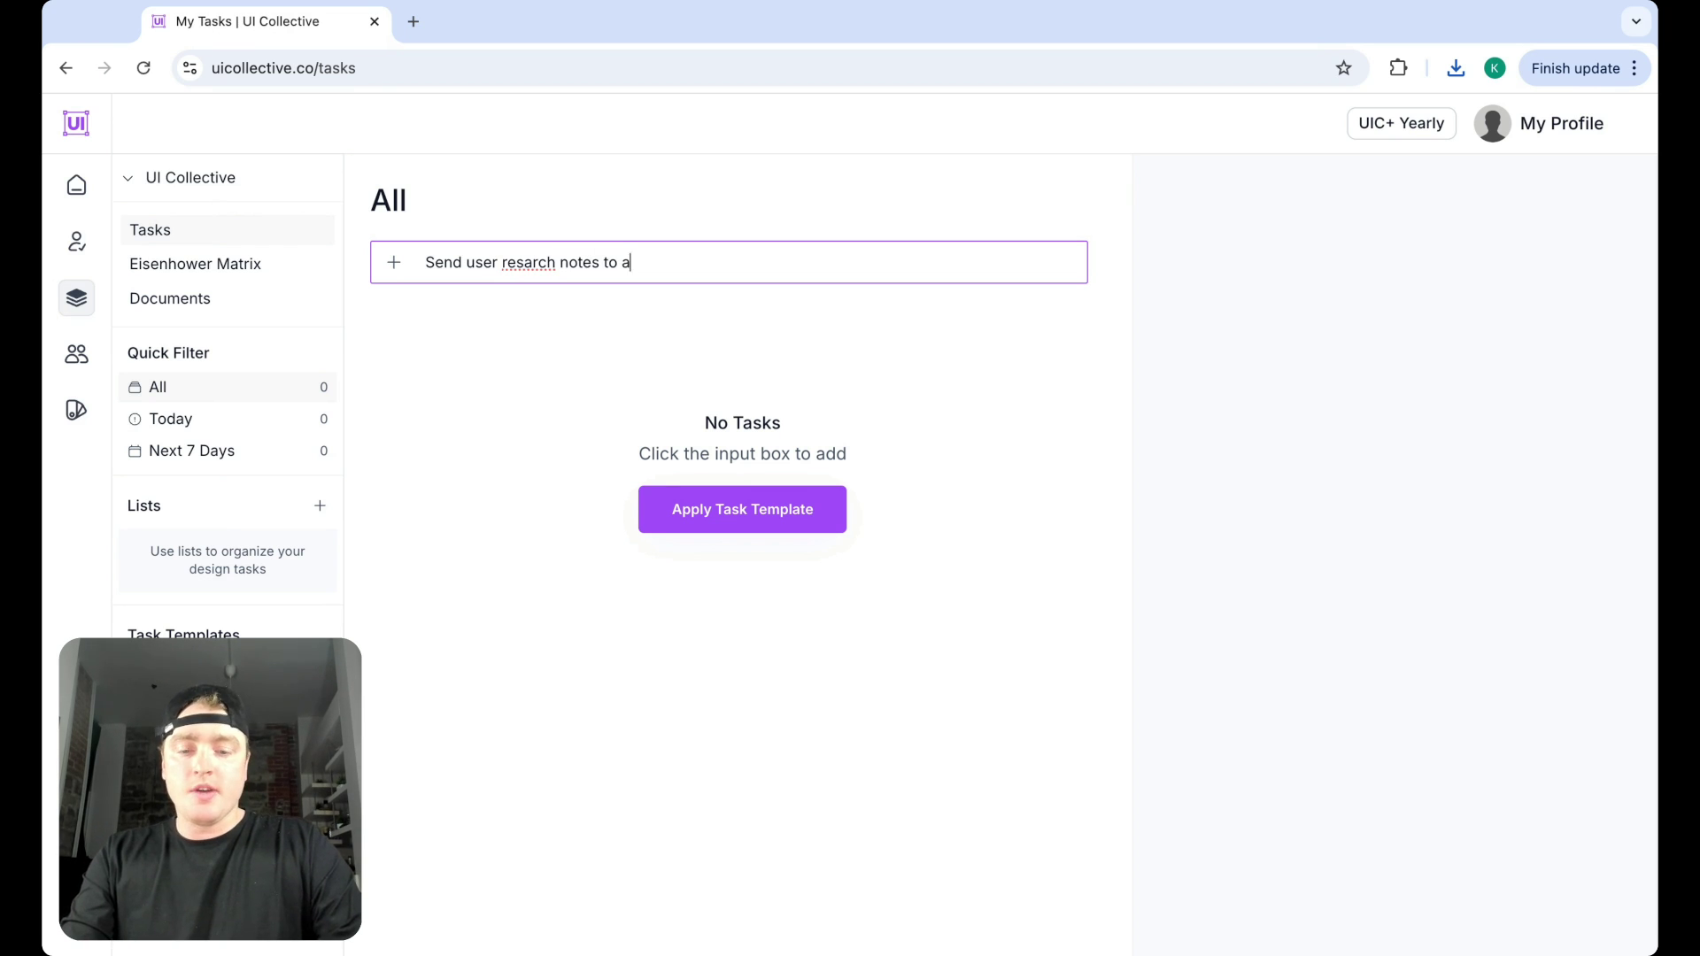
pyautogui.doubleClick(510, 262)
pyautogui.write('research')
pyautogui.press('Return')
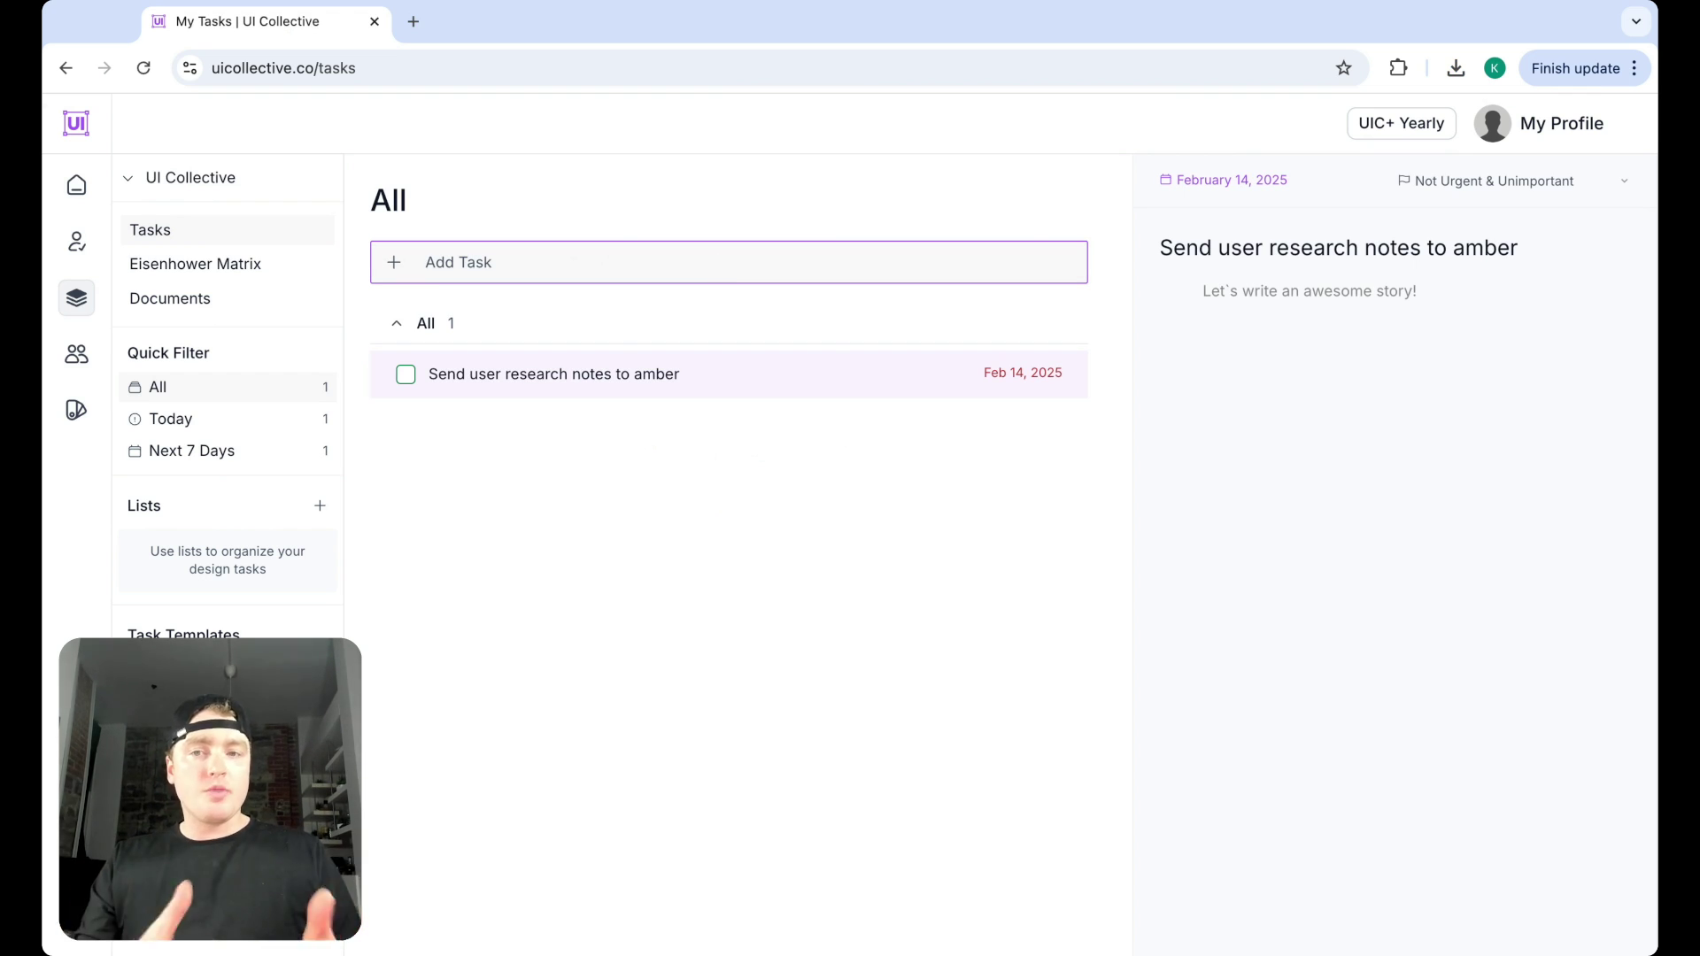
# Set the task's due date to February 19, 2025.
pyautogui.click(1180, 157)
pyautogui.click(1191, 180)
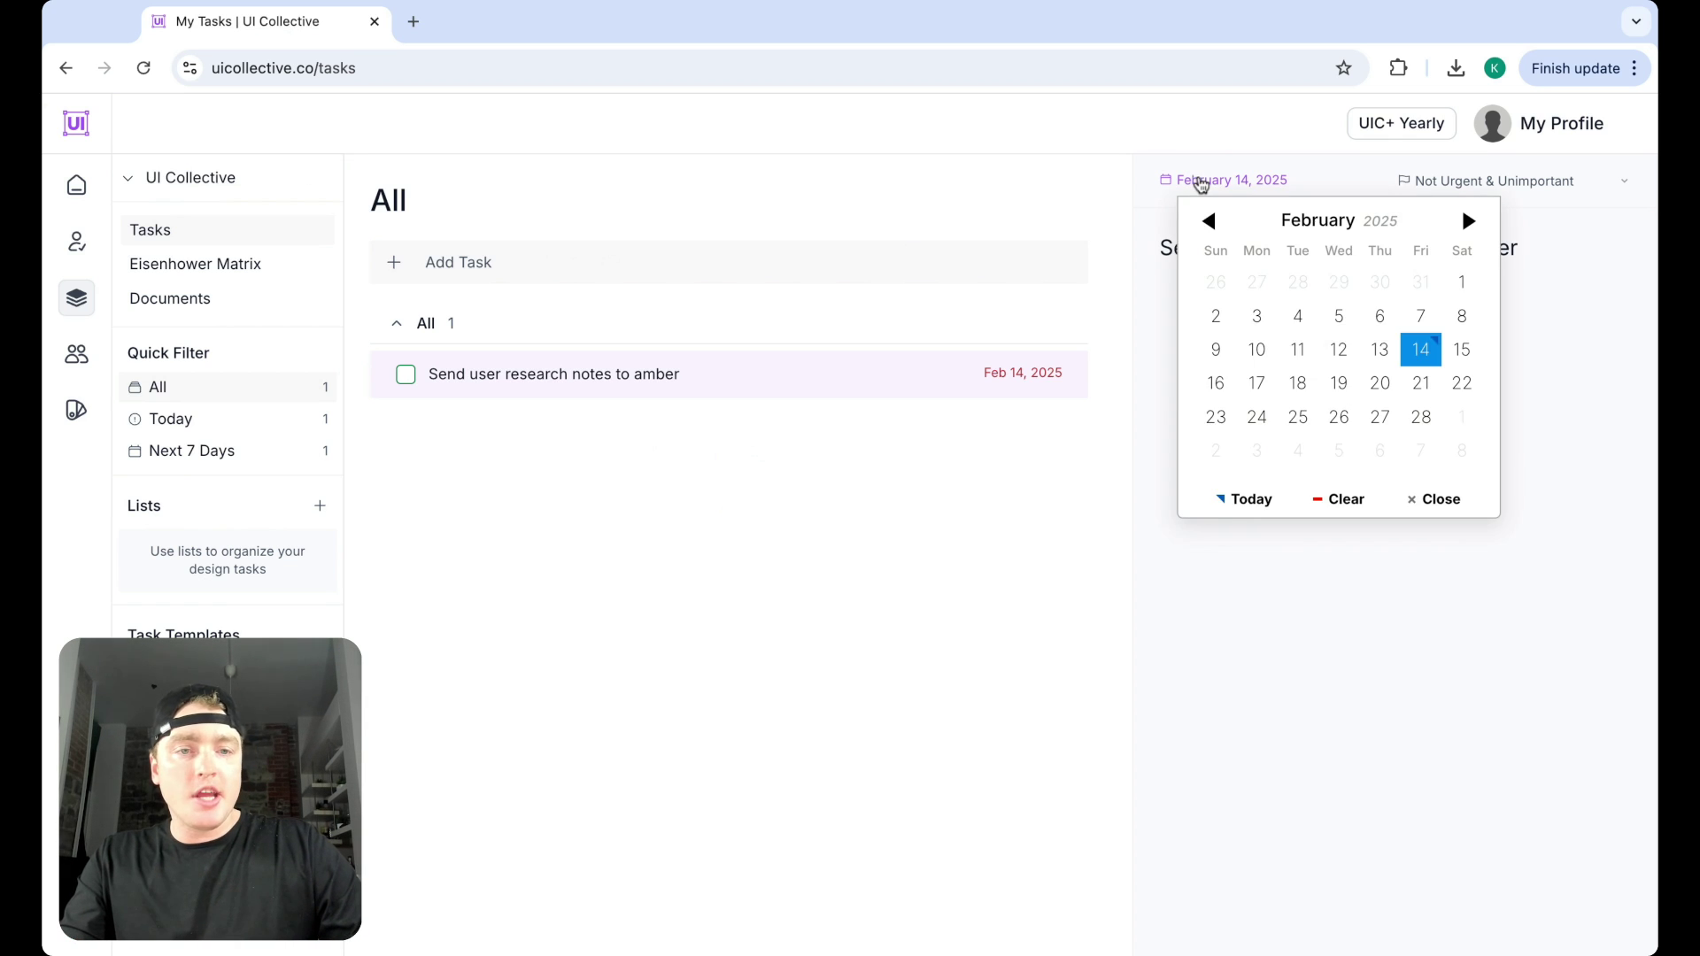
pyautogui.click(1344, 379)
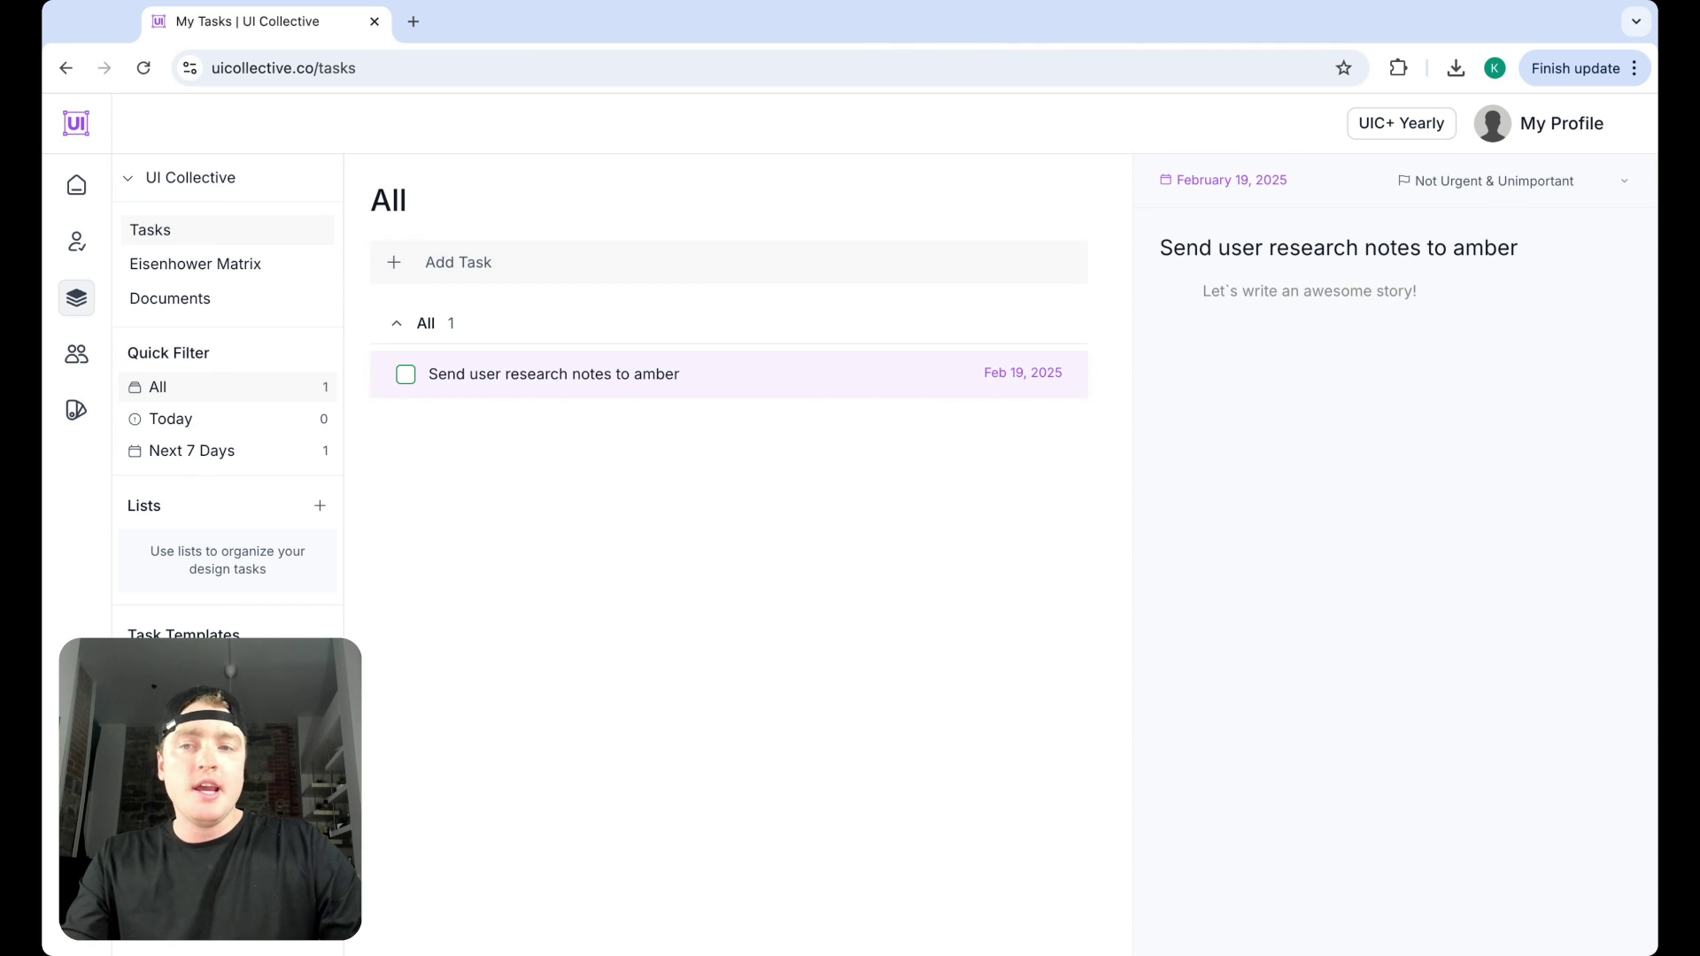
pyautogui.click(257, 266)
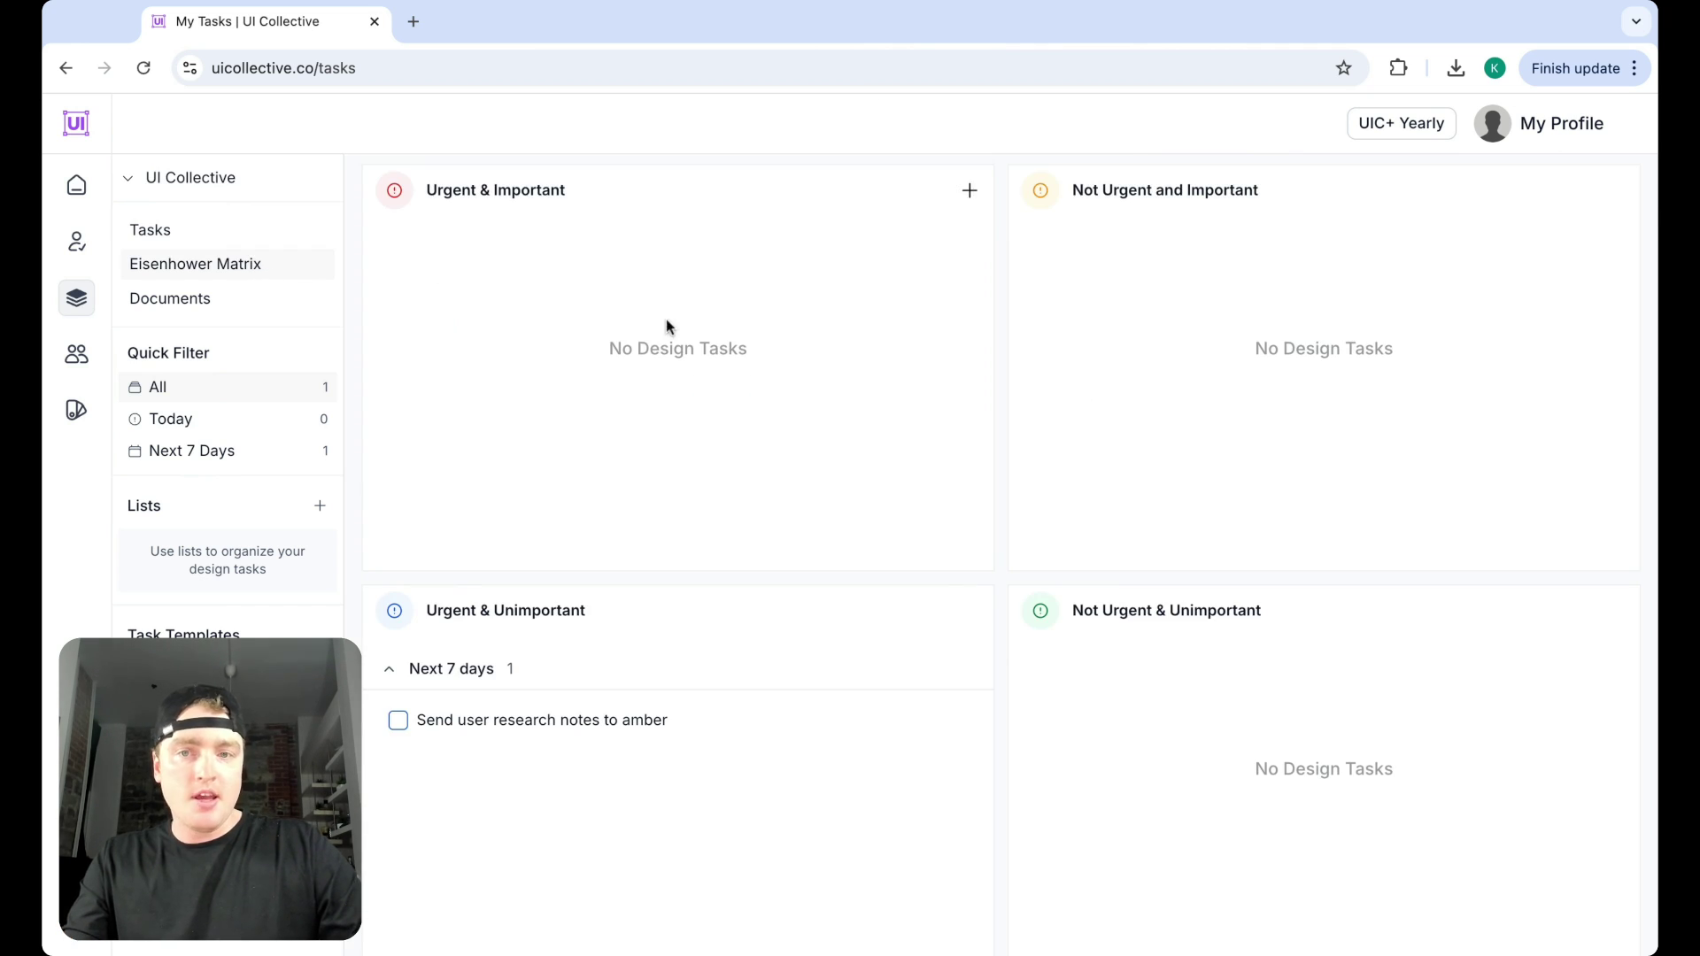
pyautogui.scroll(-1, 588, 656)
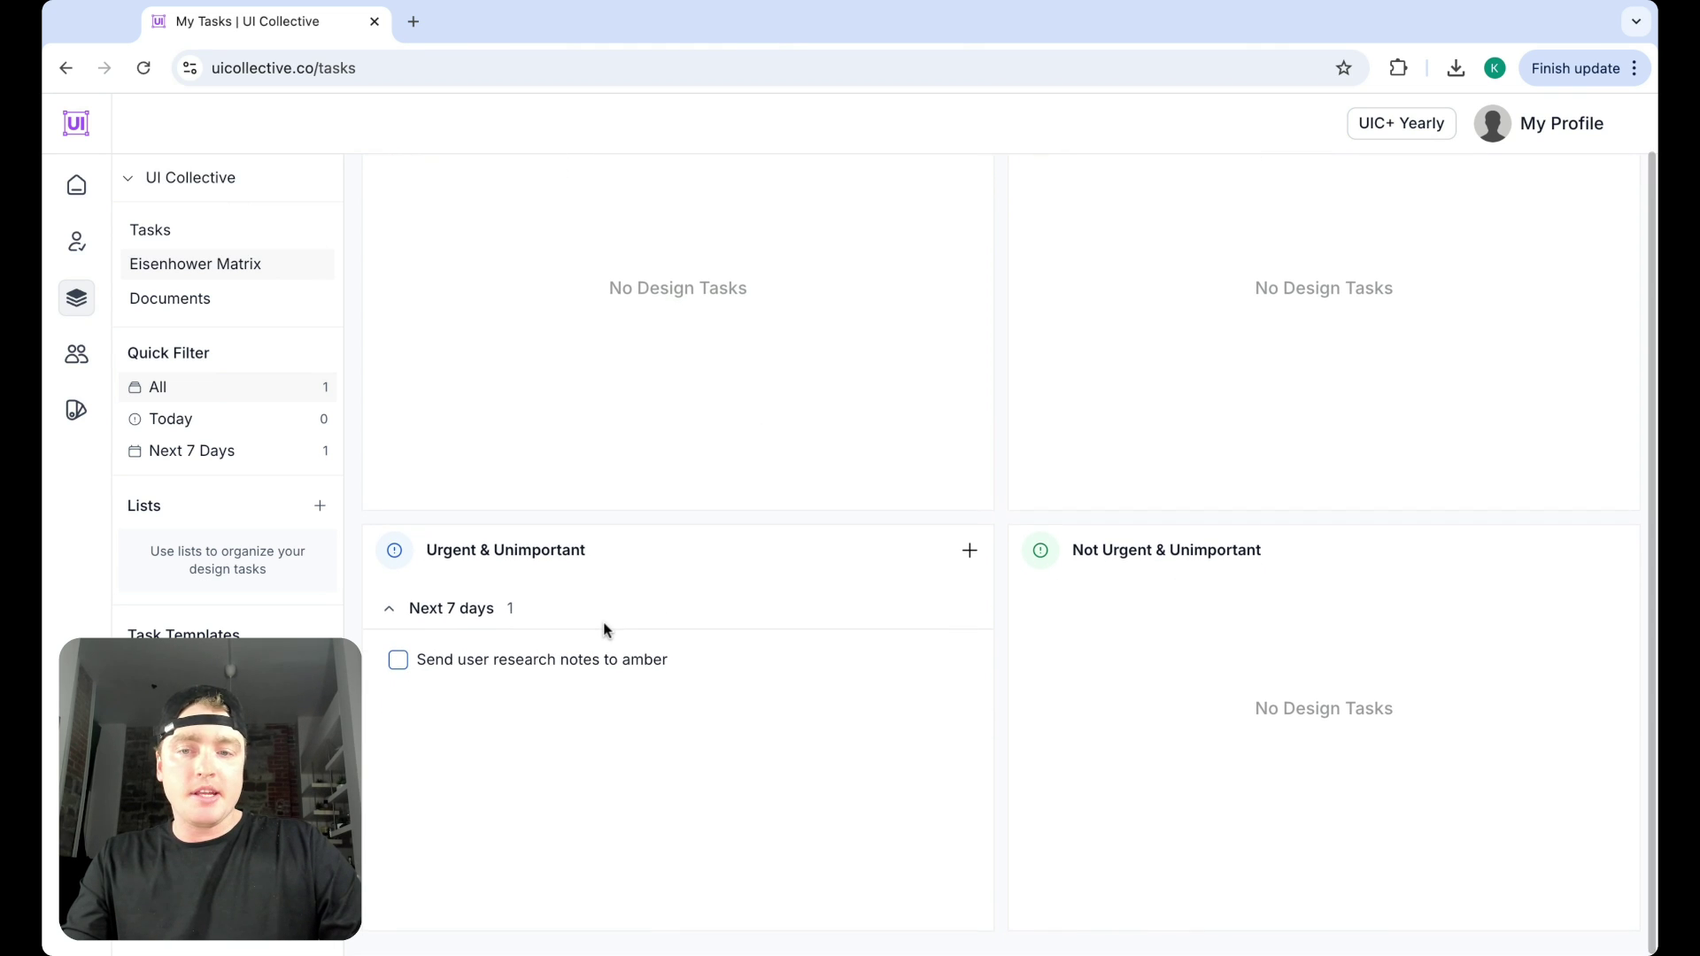
pyautogui.scroll(1, 681, 593)
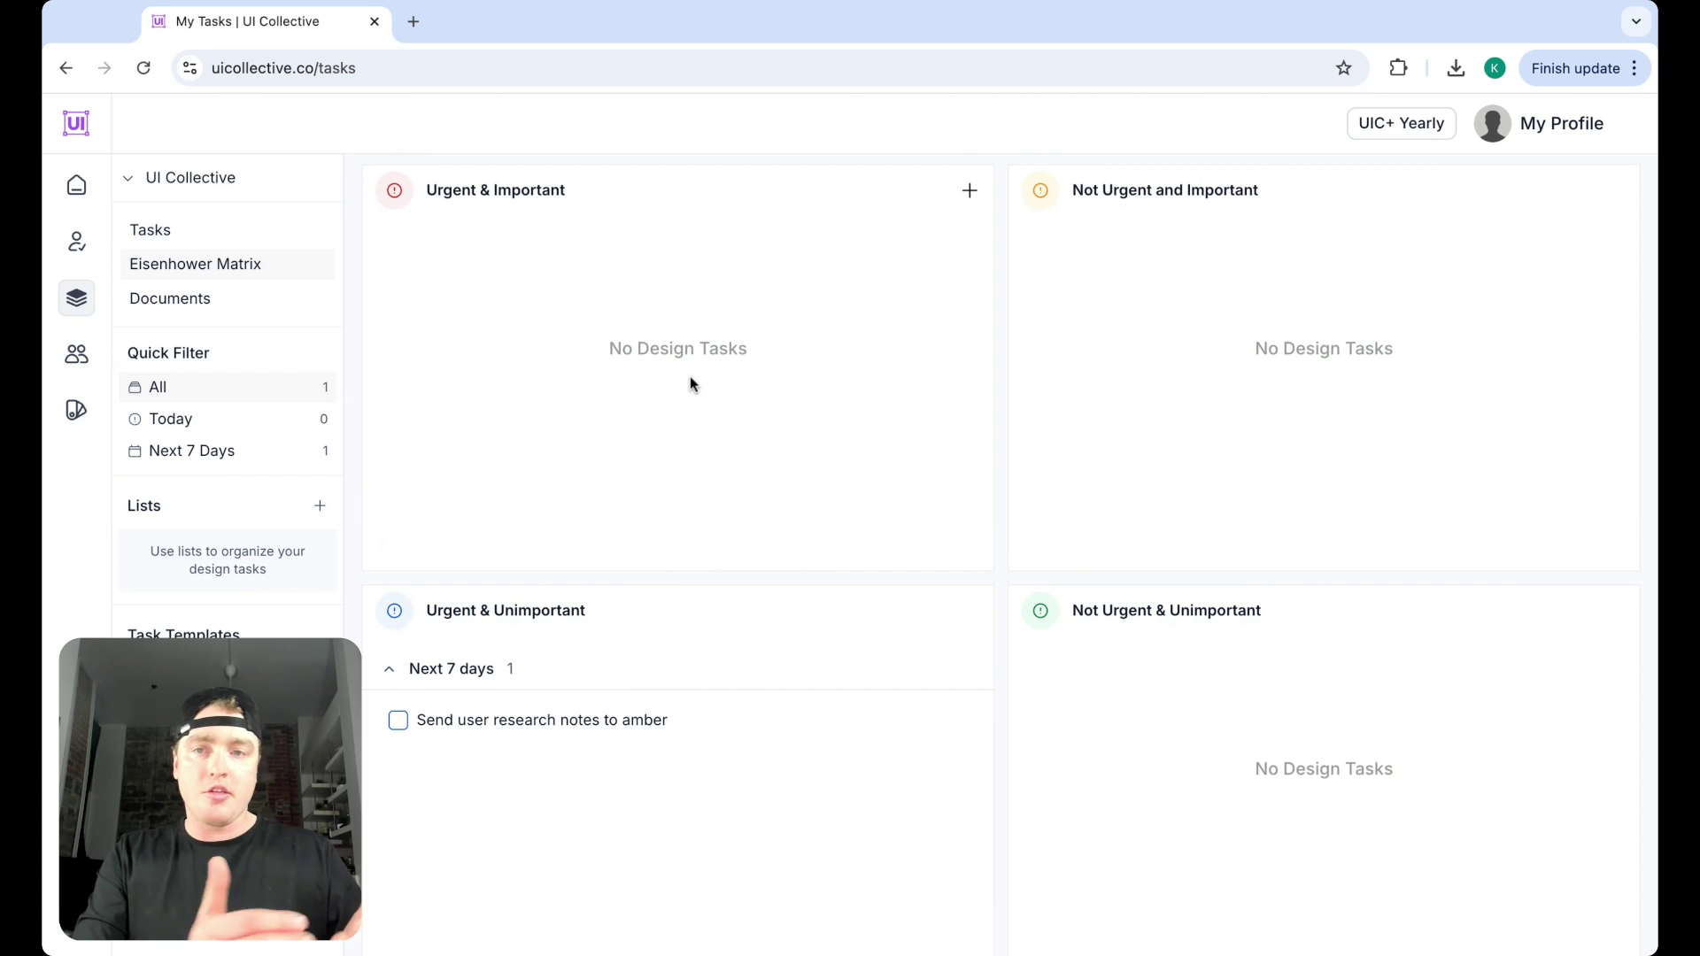
pyautogui.click(282, 237)
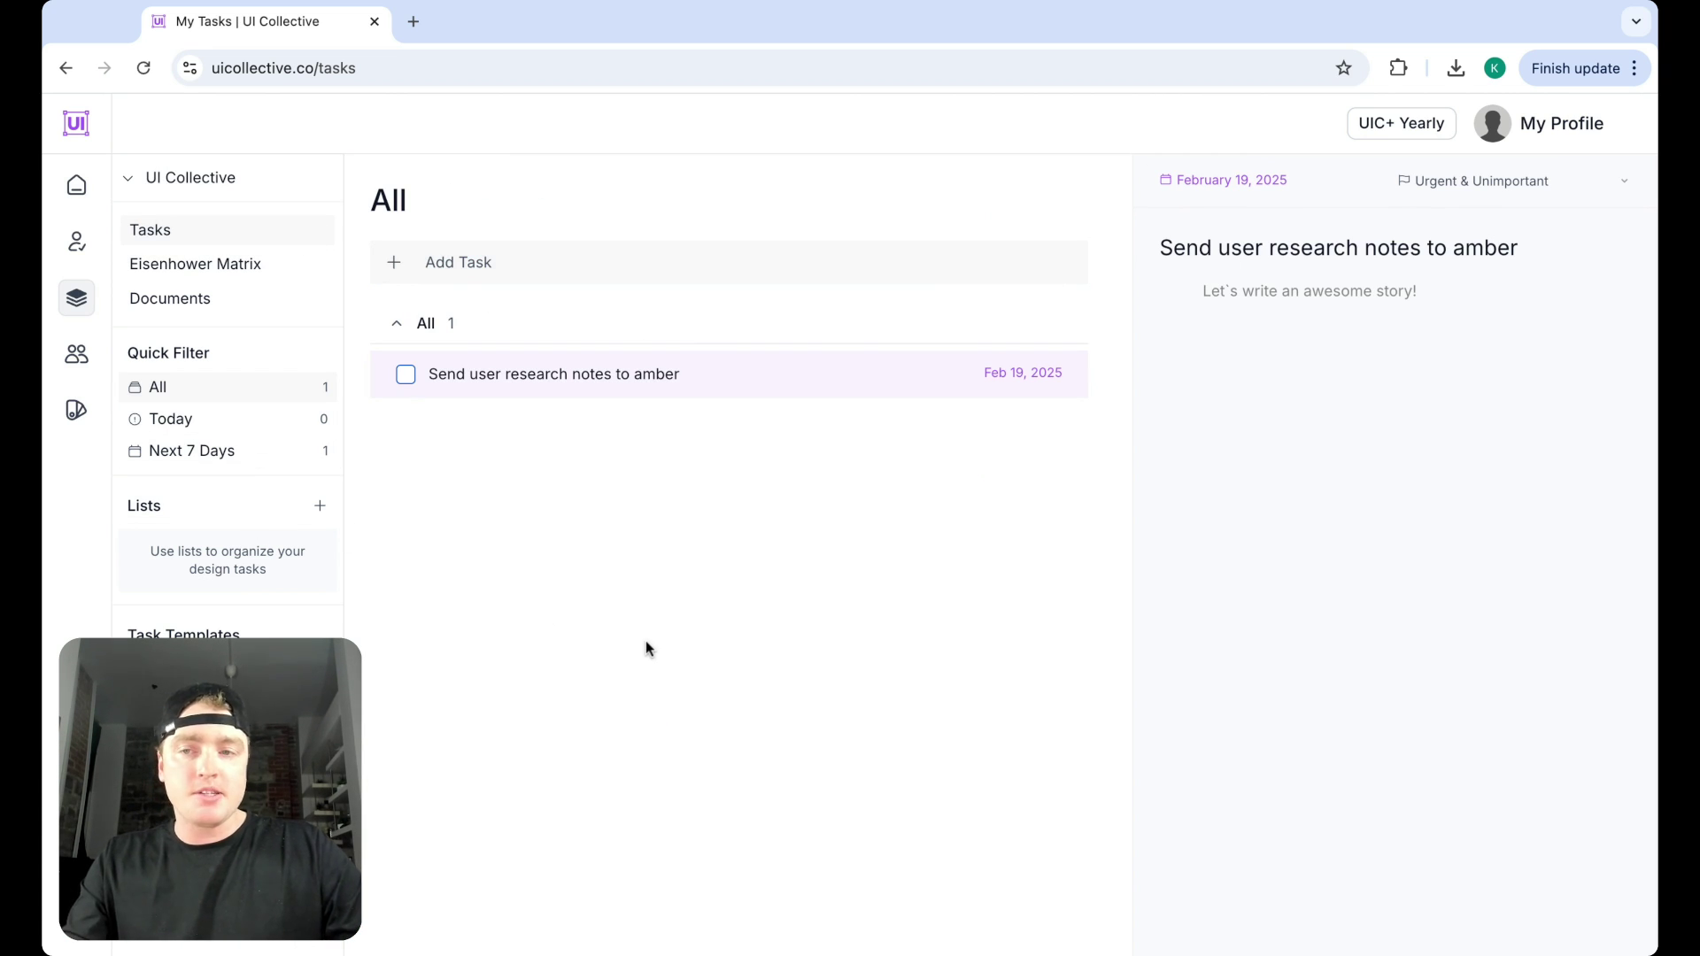
pyautogui.click(225, 277)
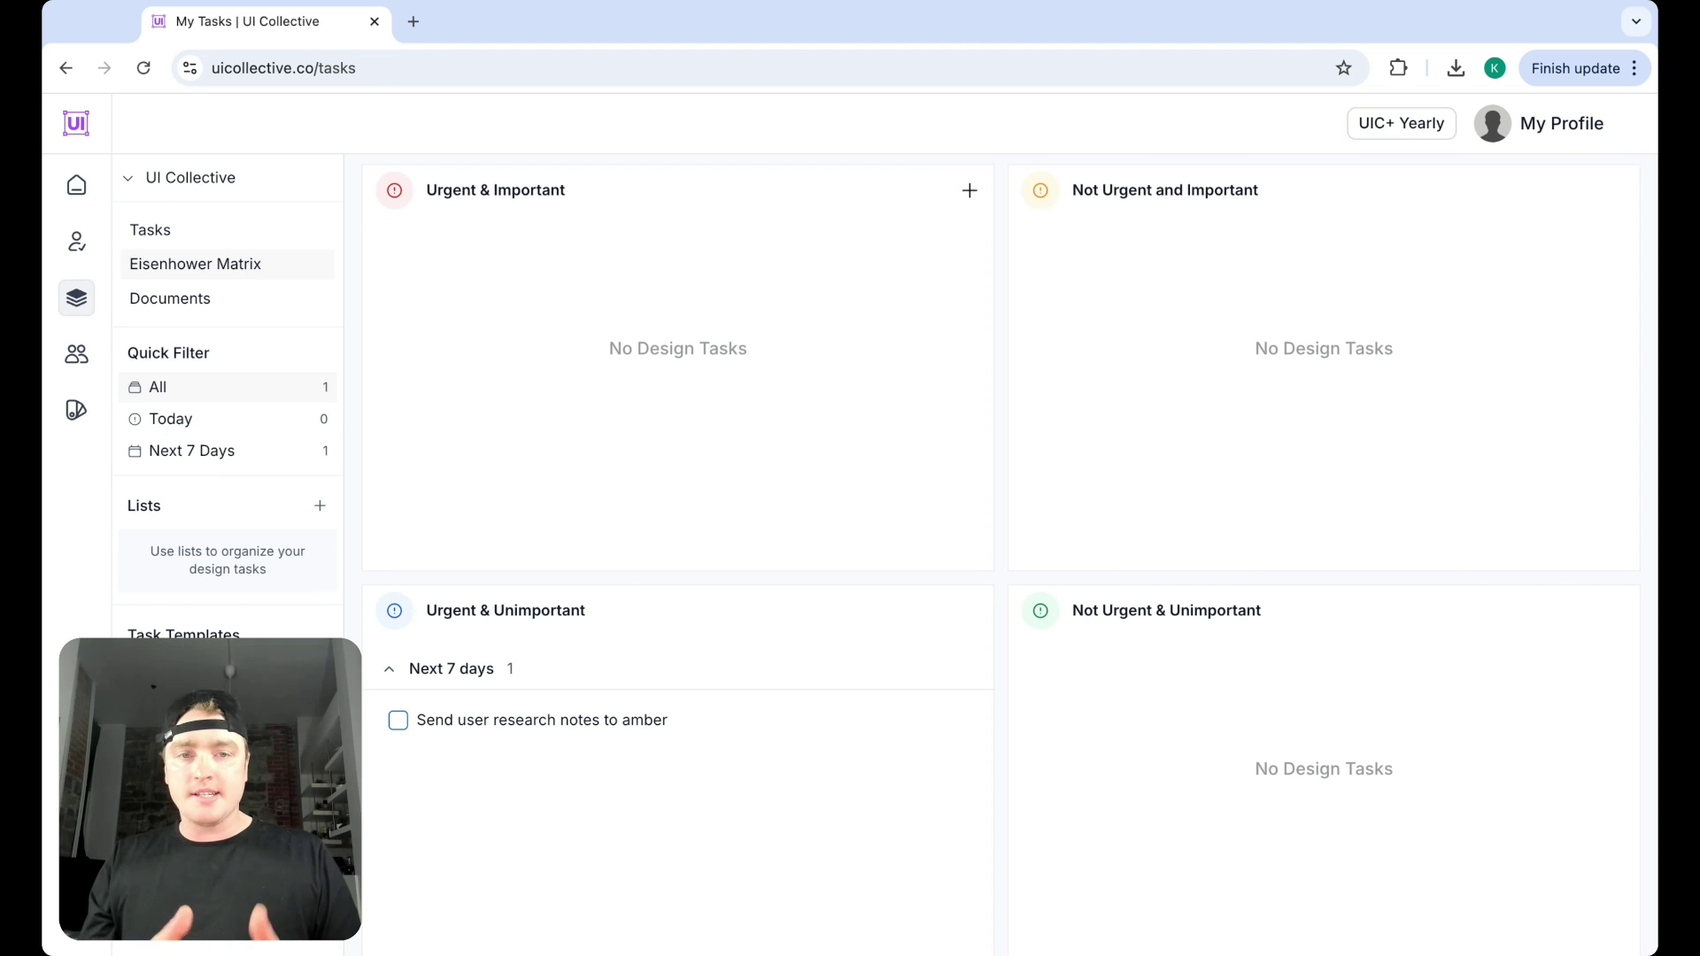
pyautogui.click(150, 229)
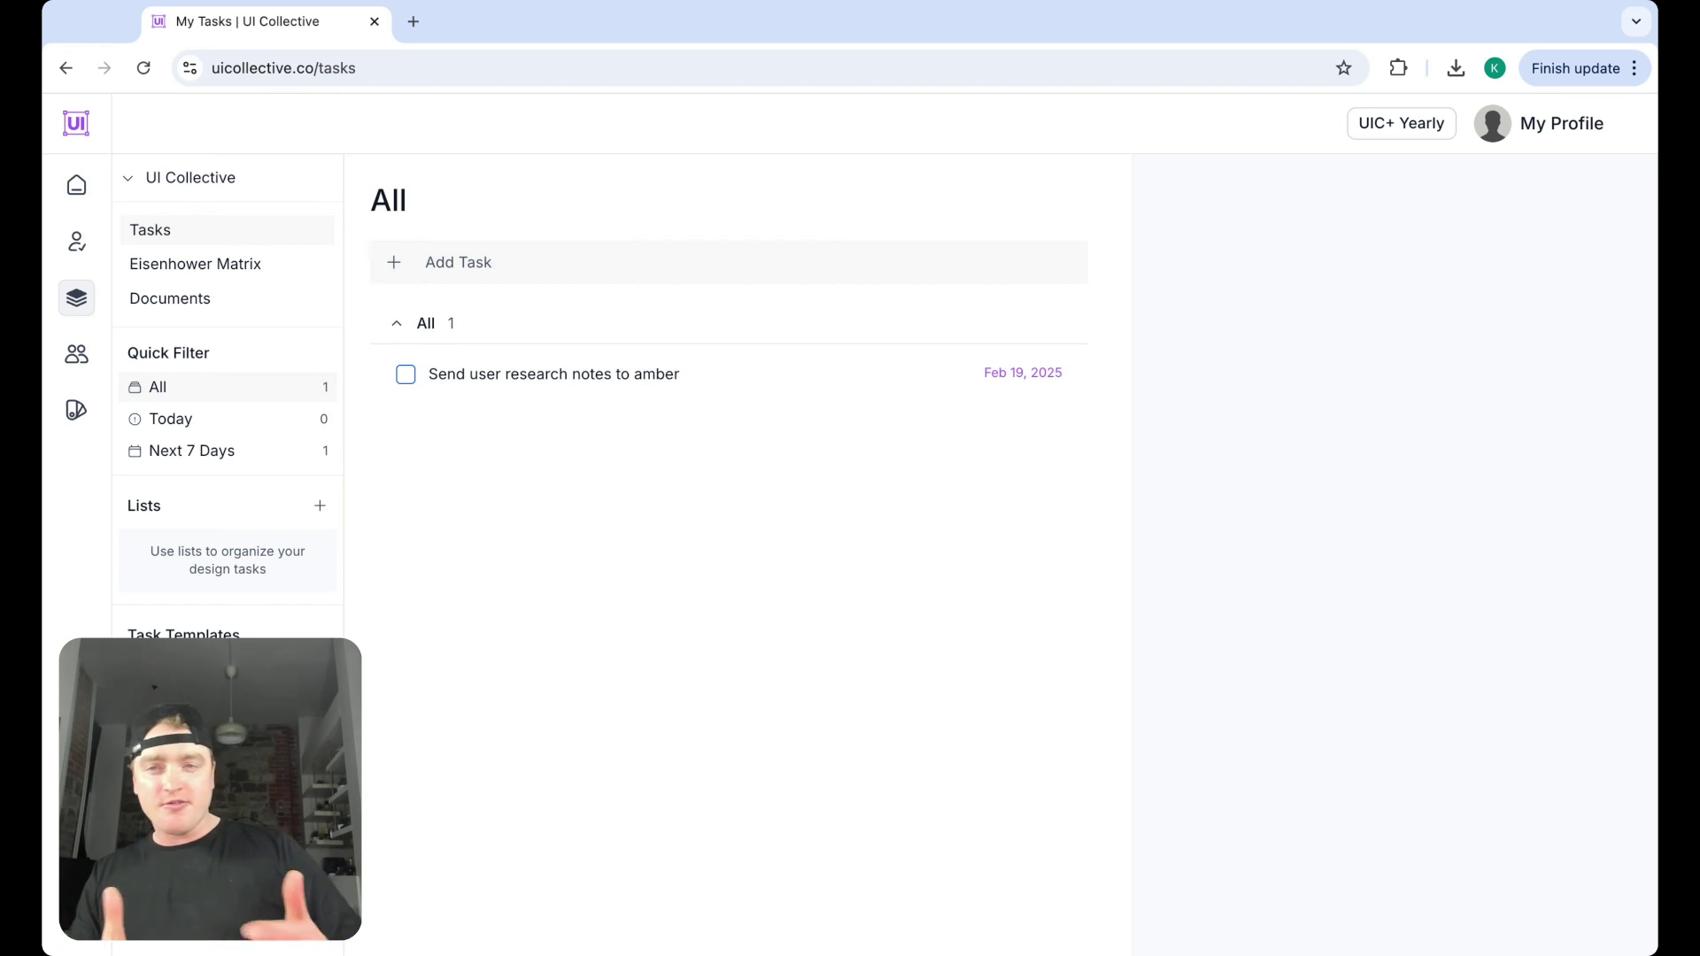
pyautogui.click(262, 184)
# In Client #1, create the 'User Research' and 'User Experience' task lists.
pyautogui.click(280, 232)
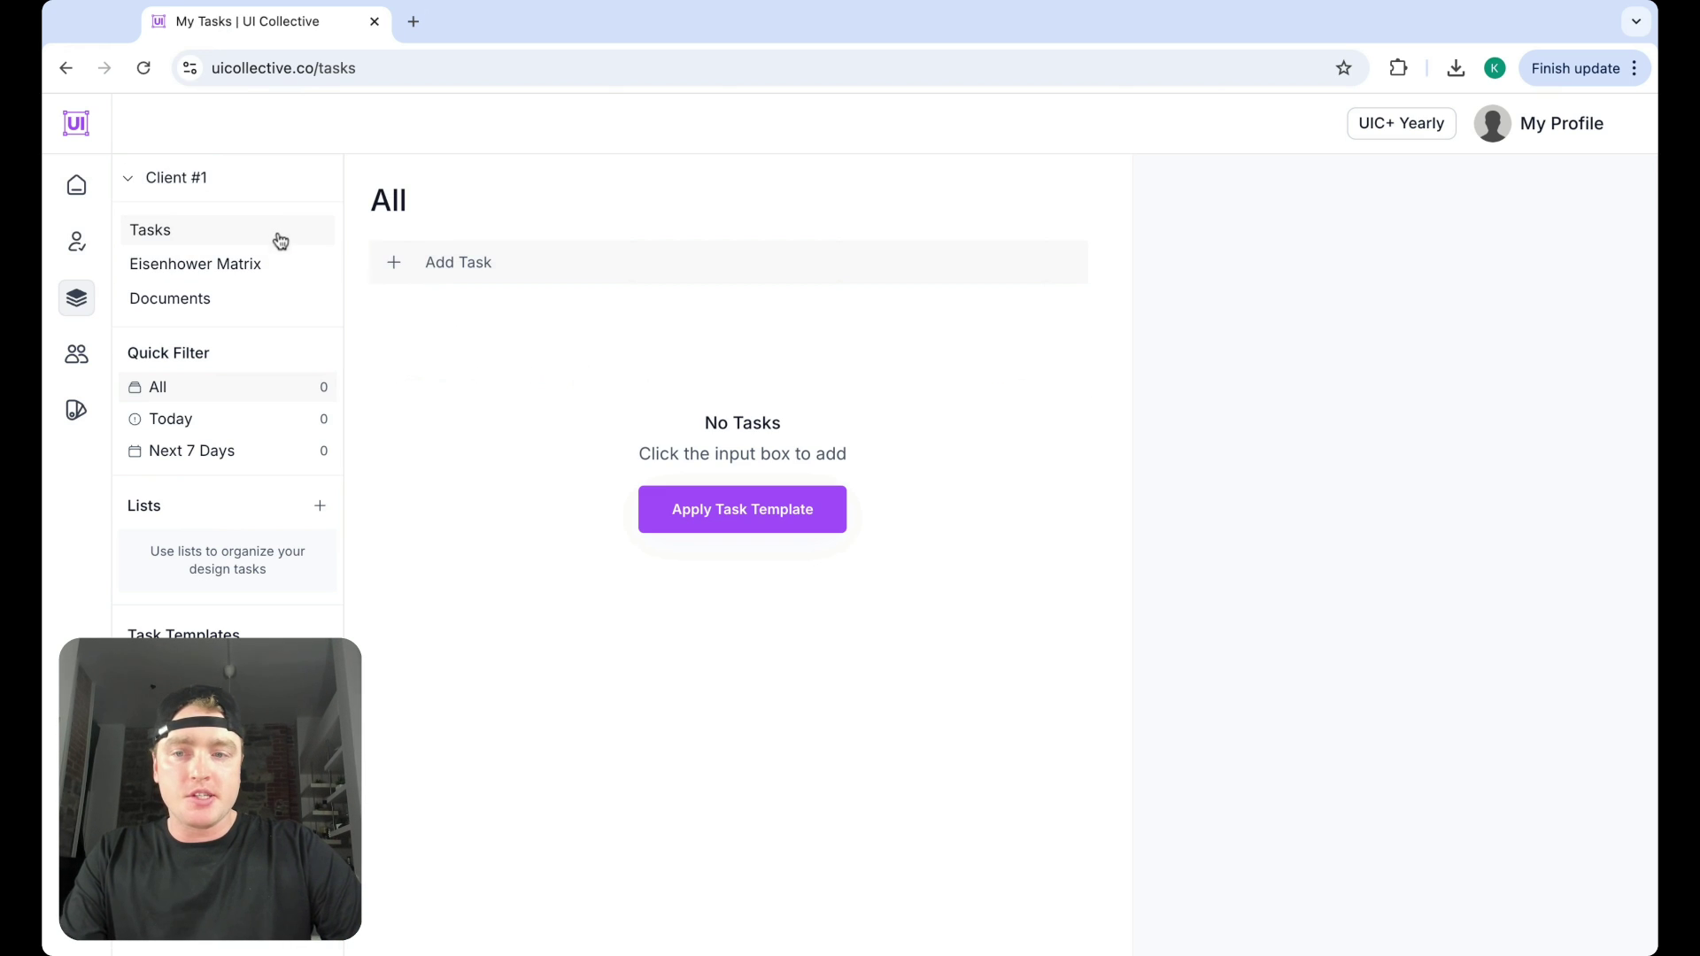
pyautogui.click(320, 512)
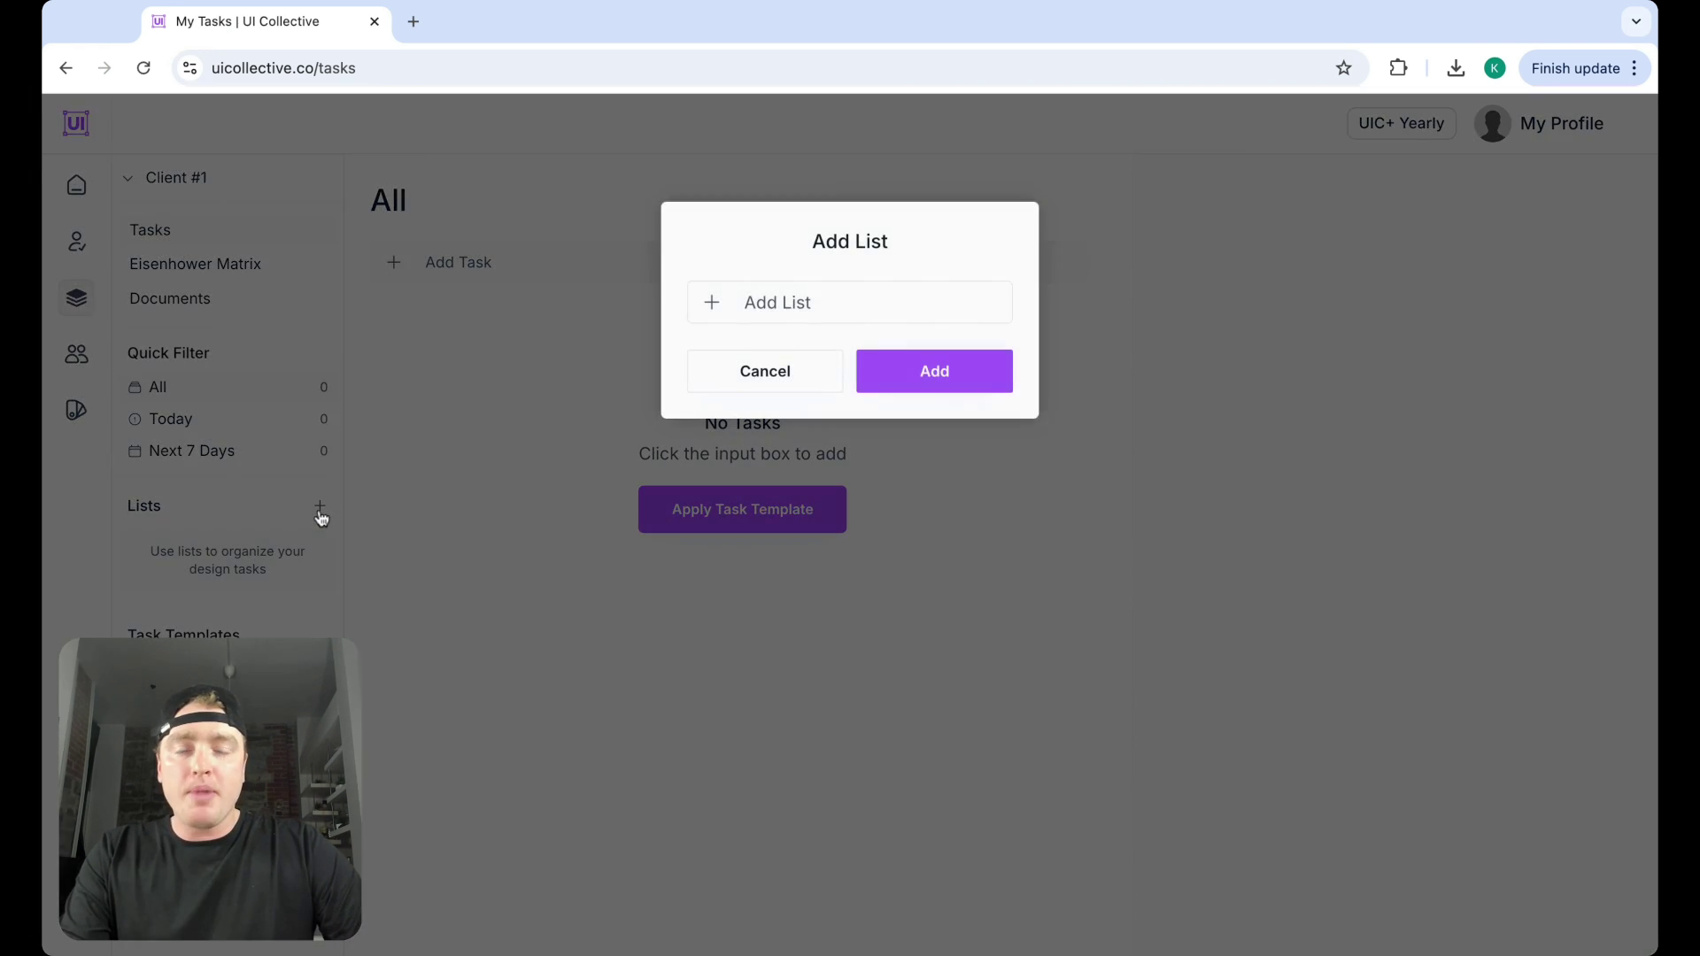
pyautogui.click(721, 383)
pyautogui.click(320, 505)
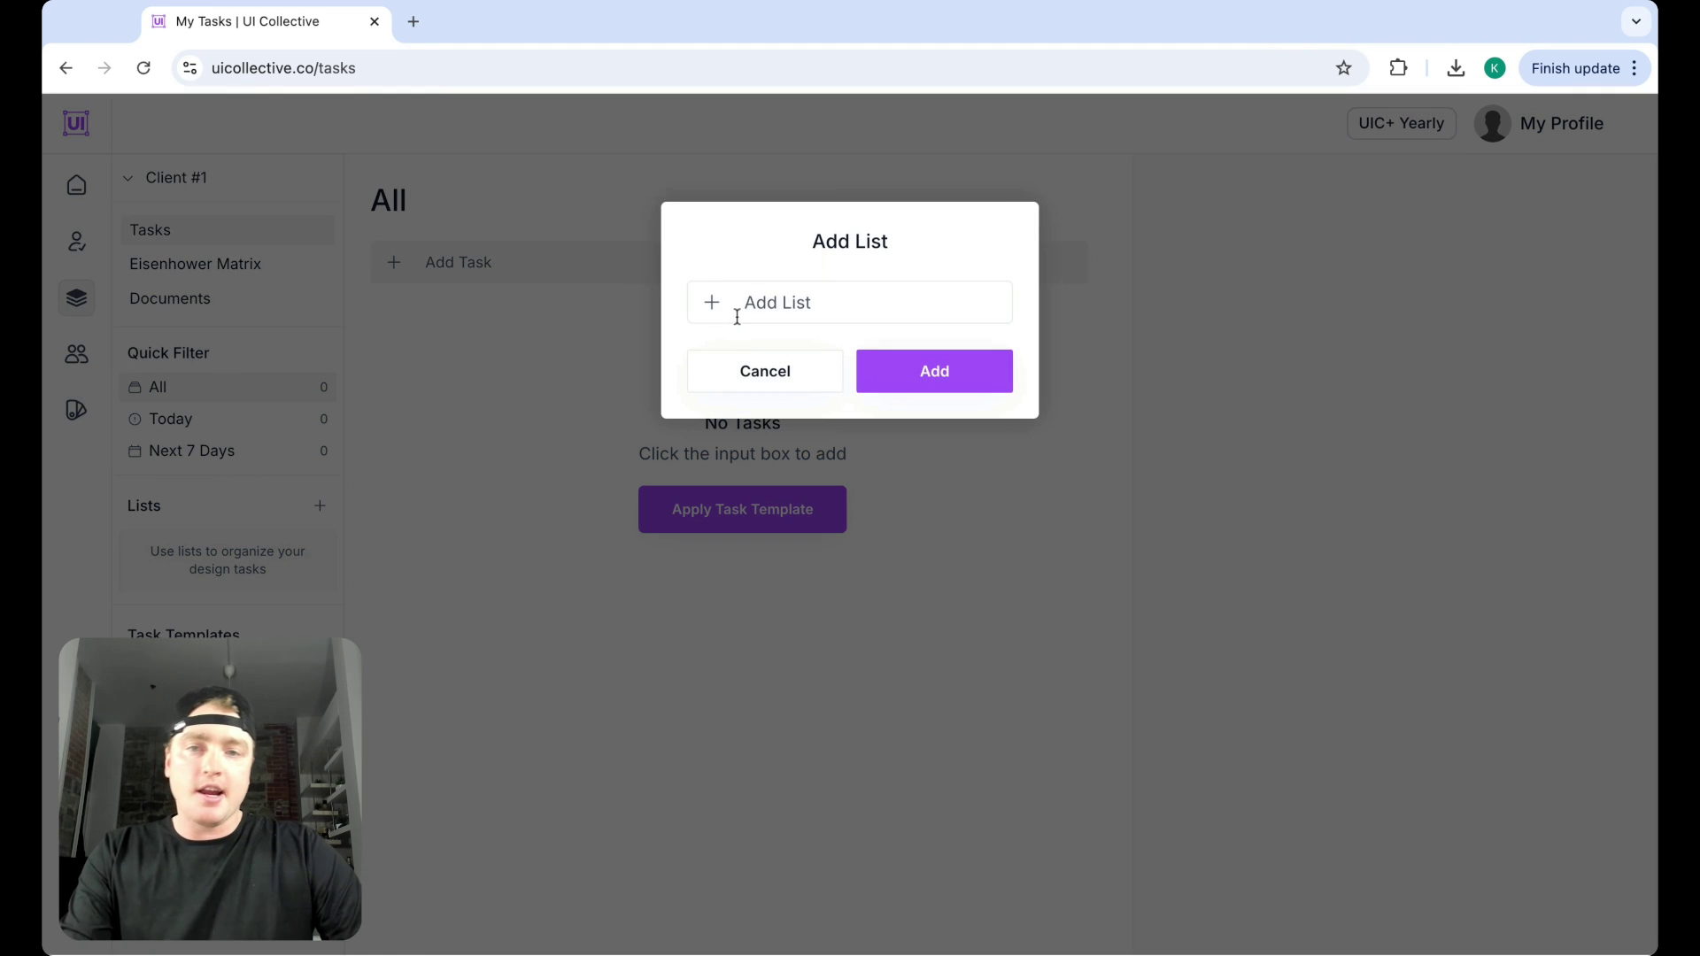
pyautogui.write('User ')
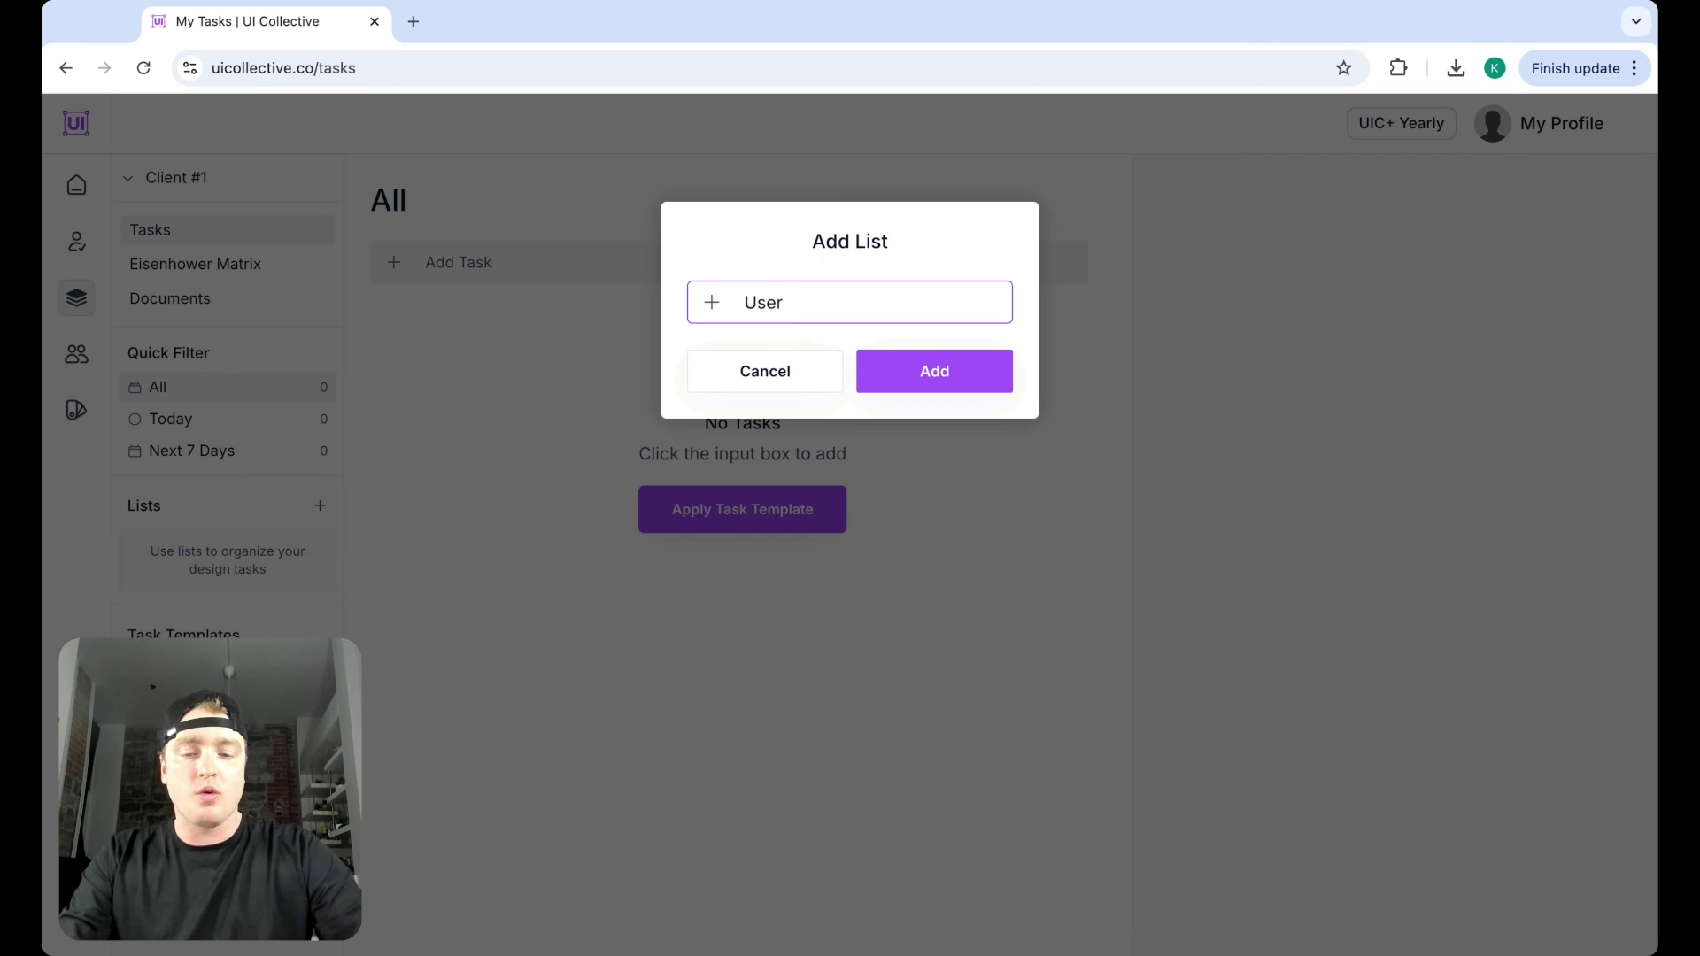
pyautogui.write('Research')
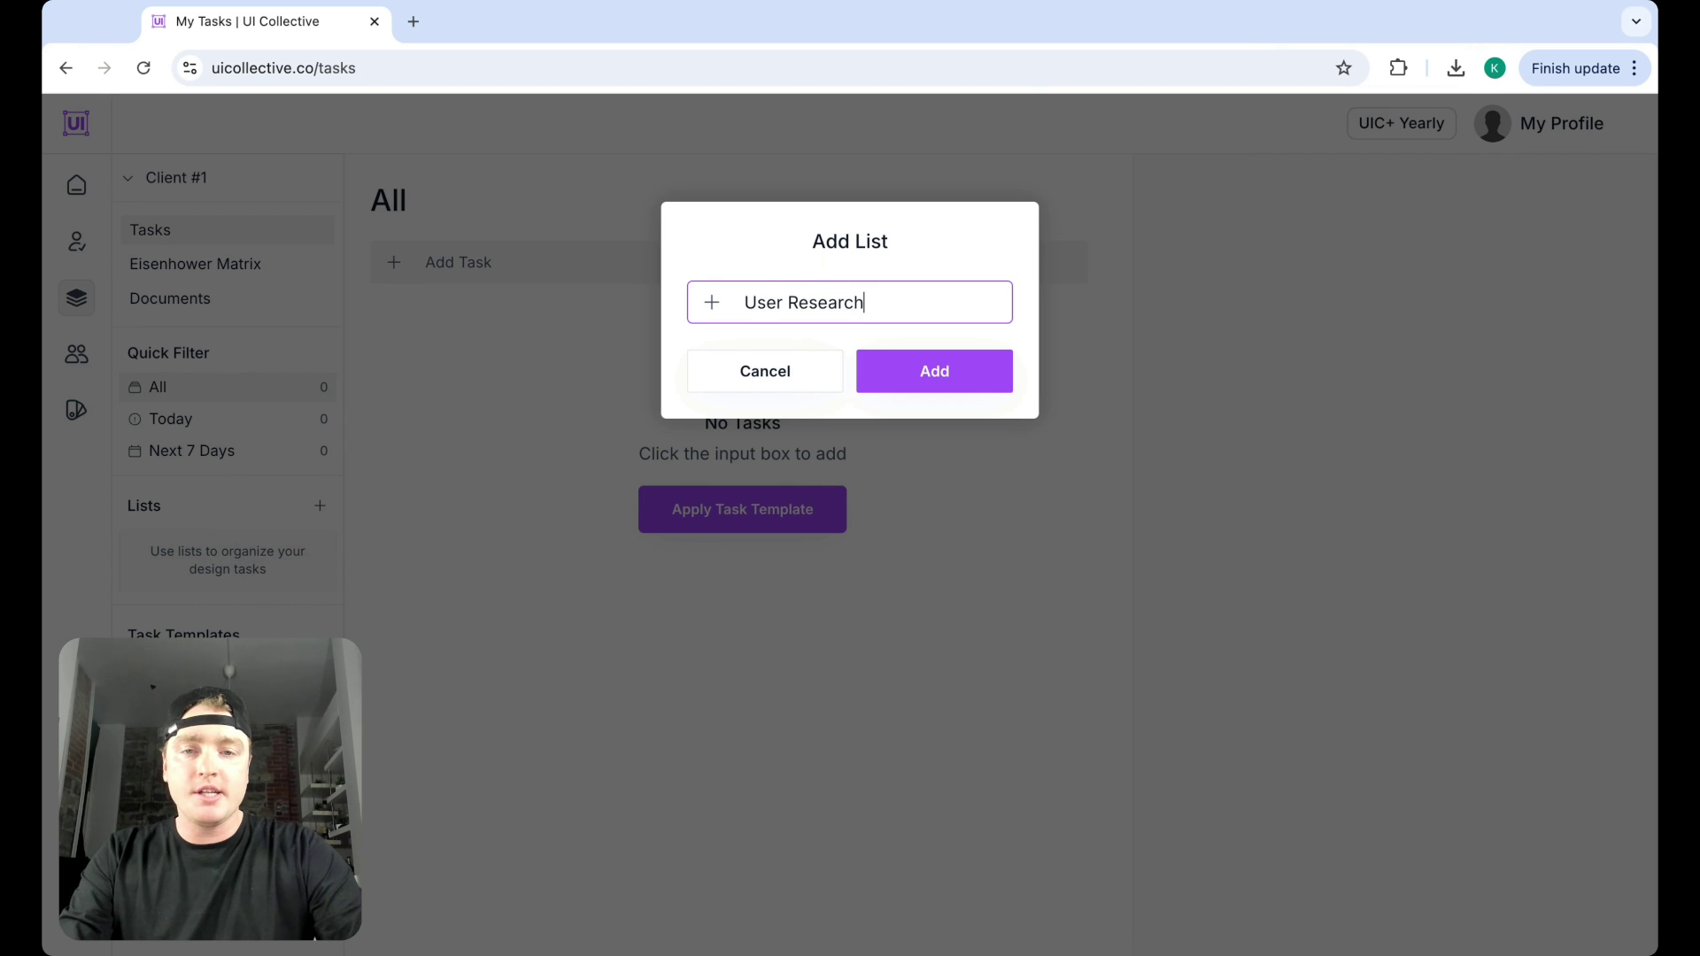
pyautogui.press('Return')
pyautogui.click(320, 506)
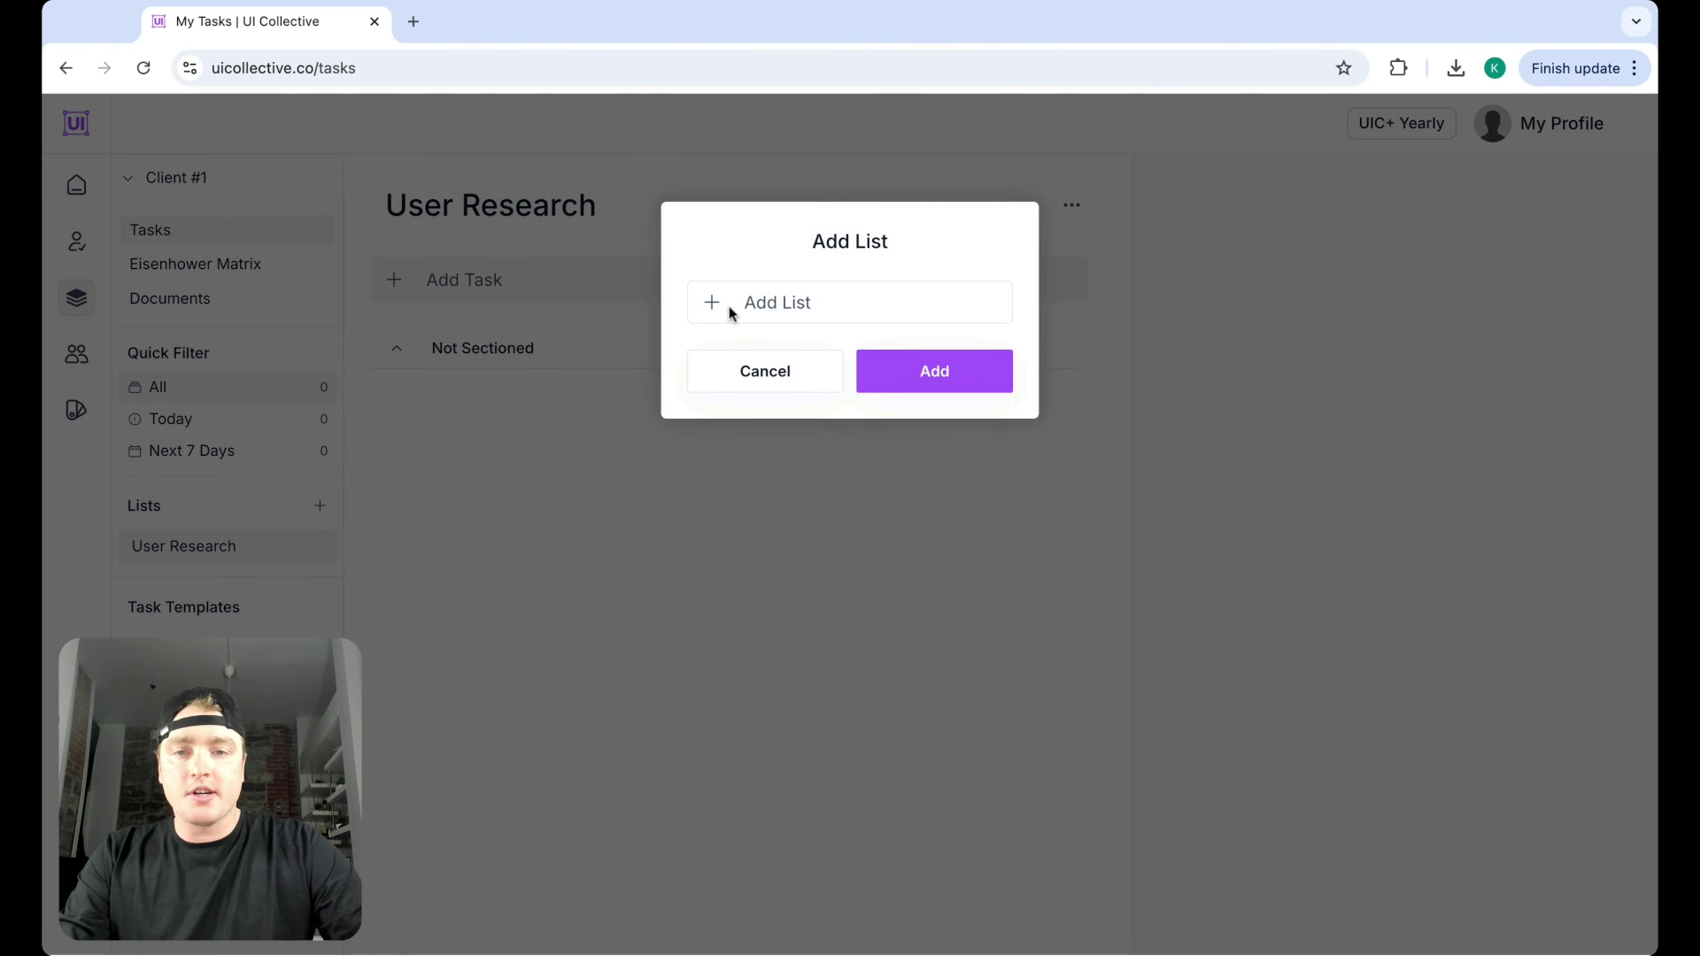
pyautogui.click(729, 305)
pyautogui.write('User Ex')
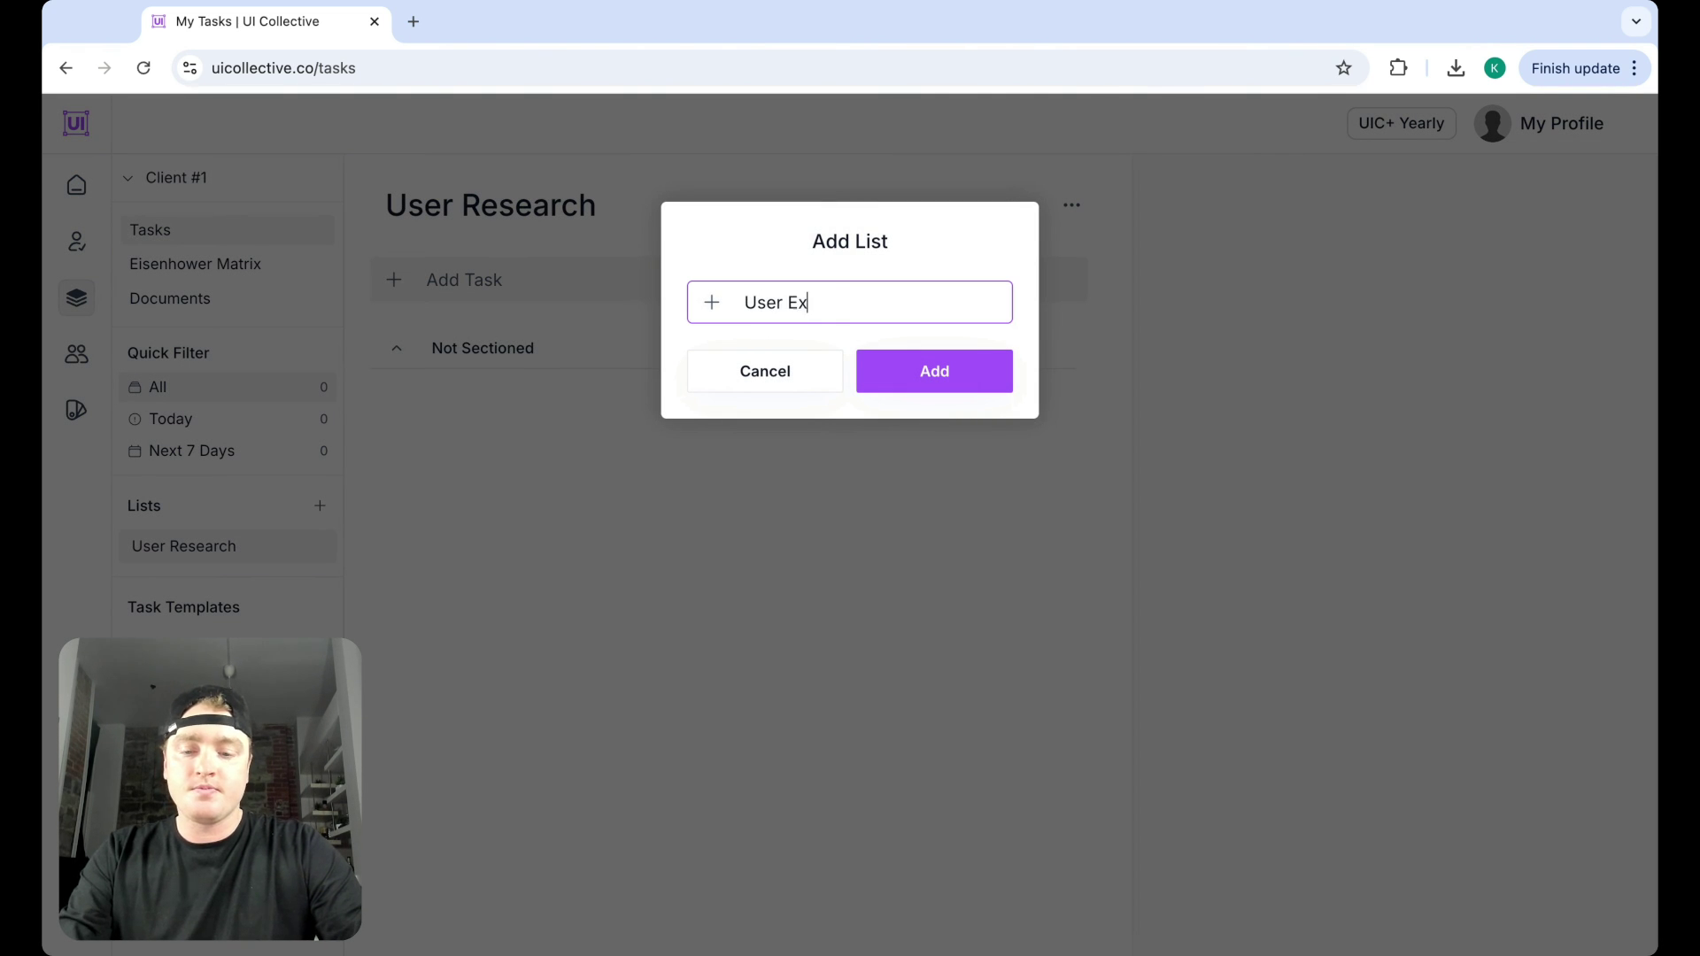
pyautogui.write('perience')
pyautogui.press('Return')
# Add the 'Visual Design' and 'User Research Sessions' task lists.
pyautogui.click(320, 506)
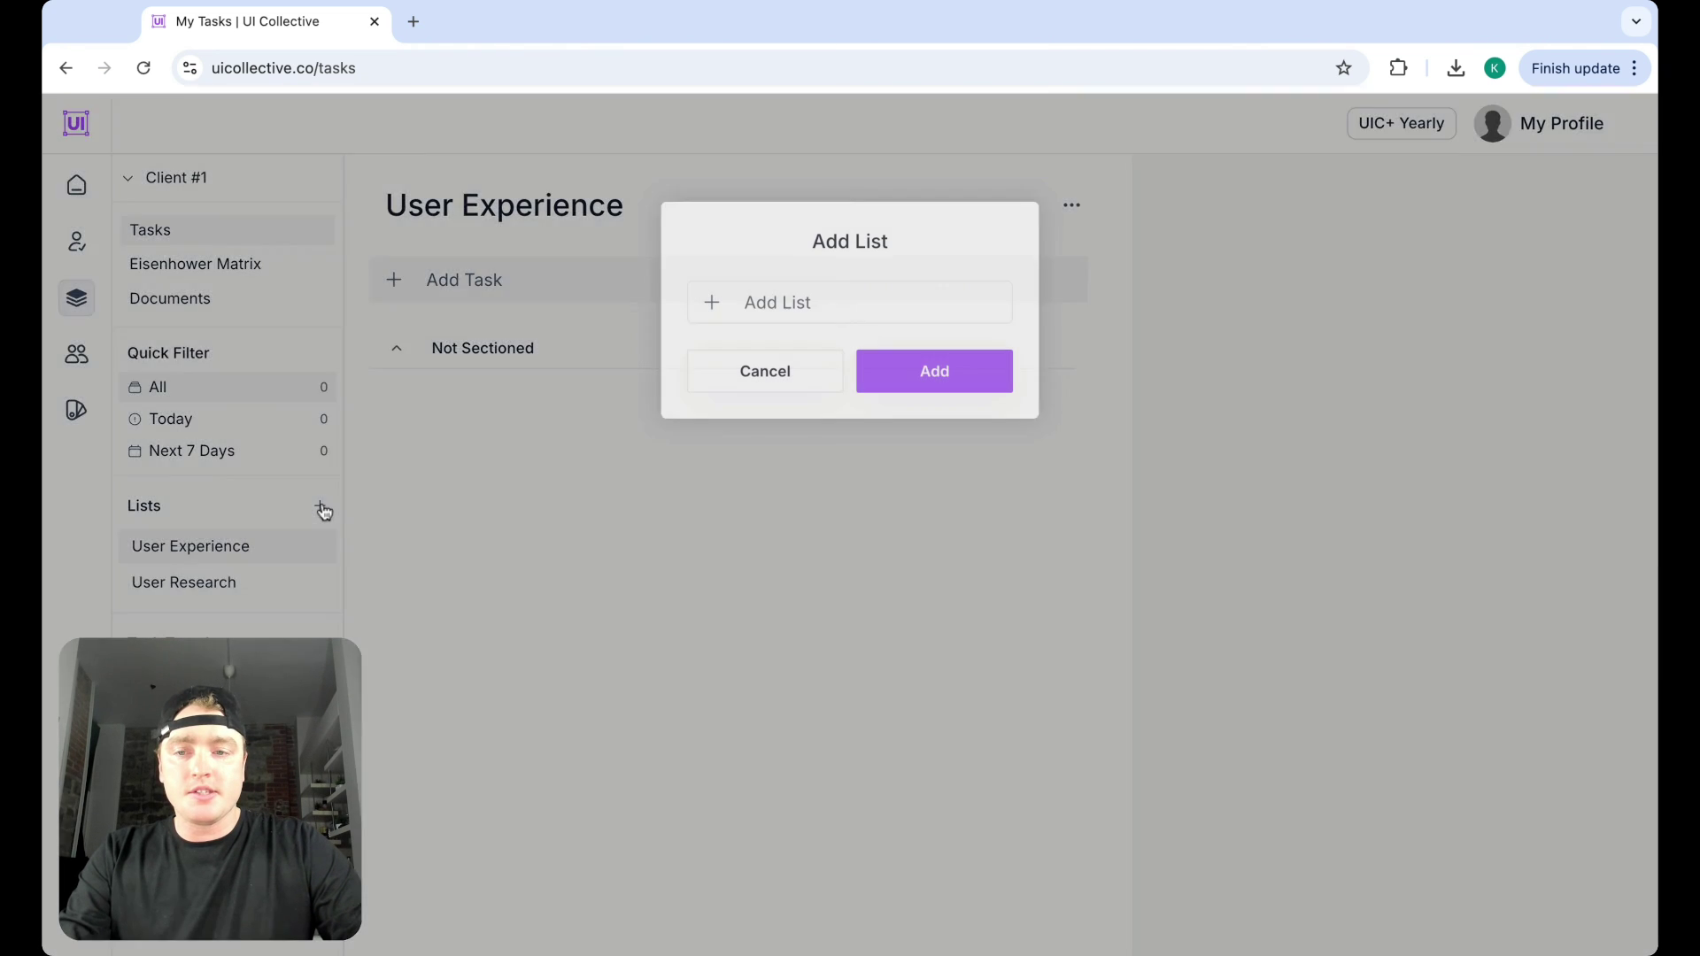
pyautogui.click(748, 301)
pyautogui.write('Visual')
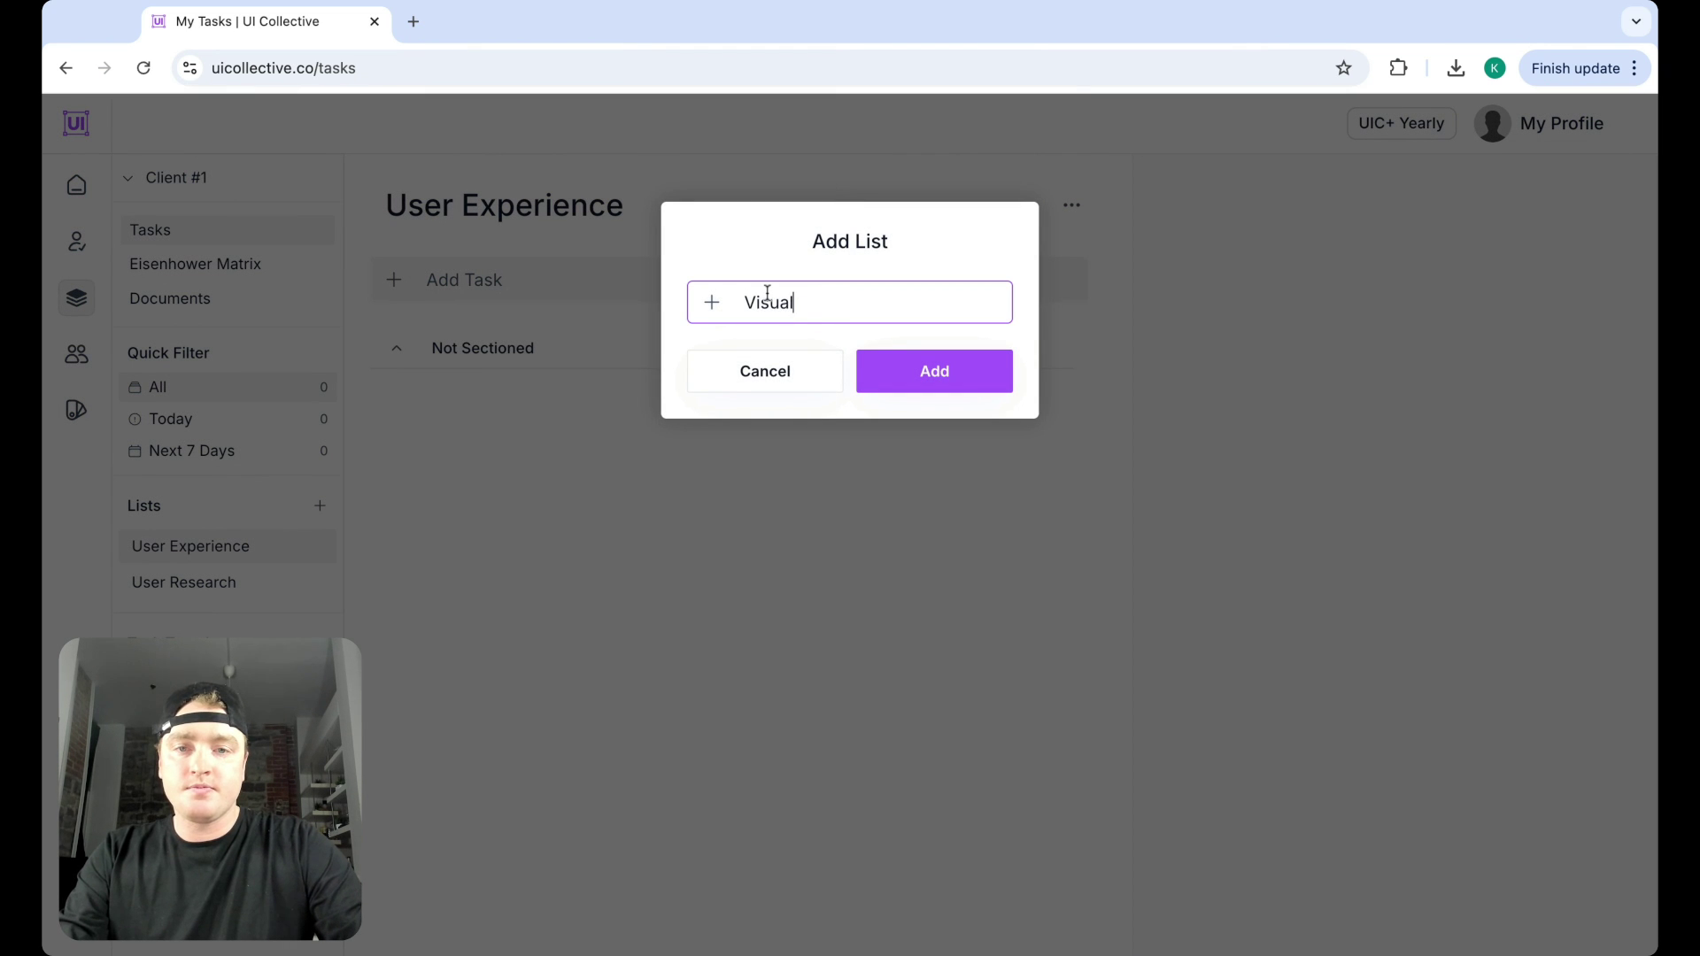
pyautogui.write(' Design')
pyautogui.press('Return')
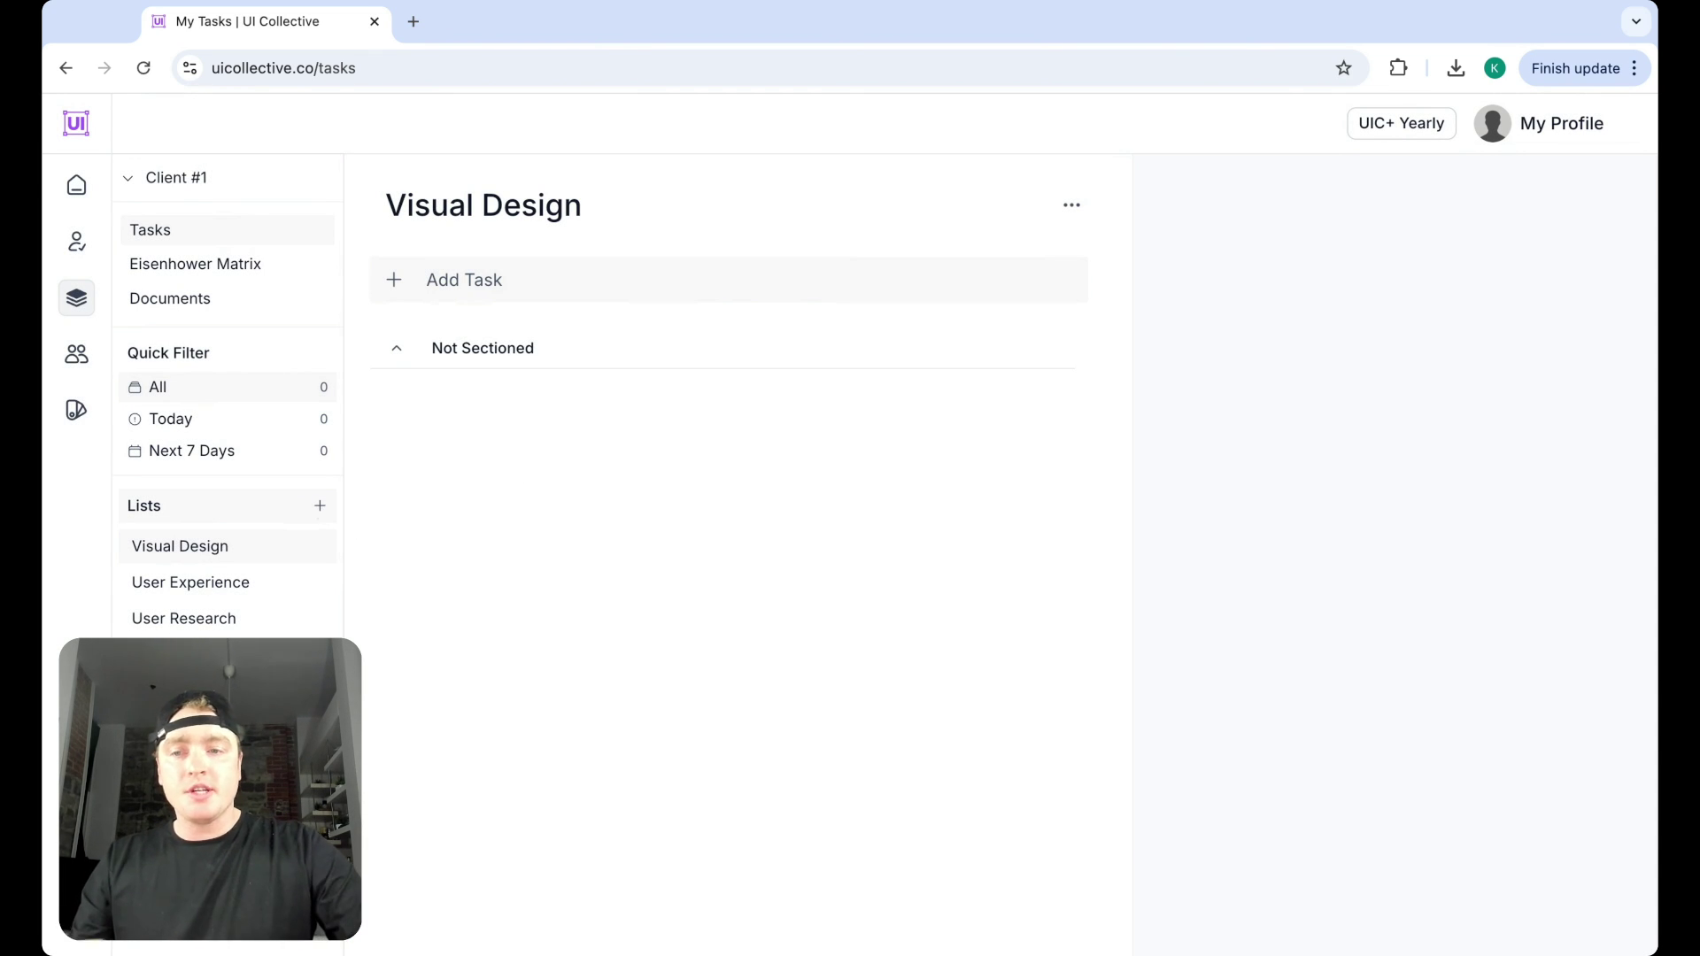
pyautogui.click(321, 507)
pyautogui.click(815, 309)
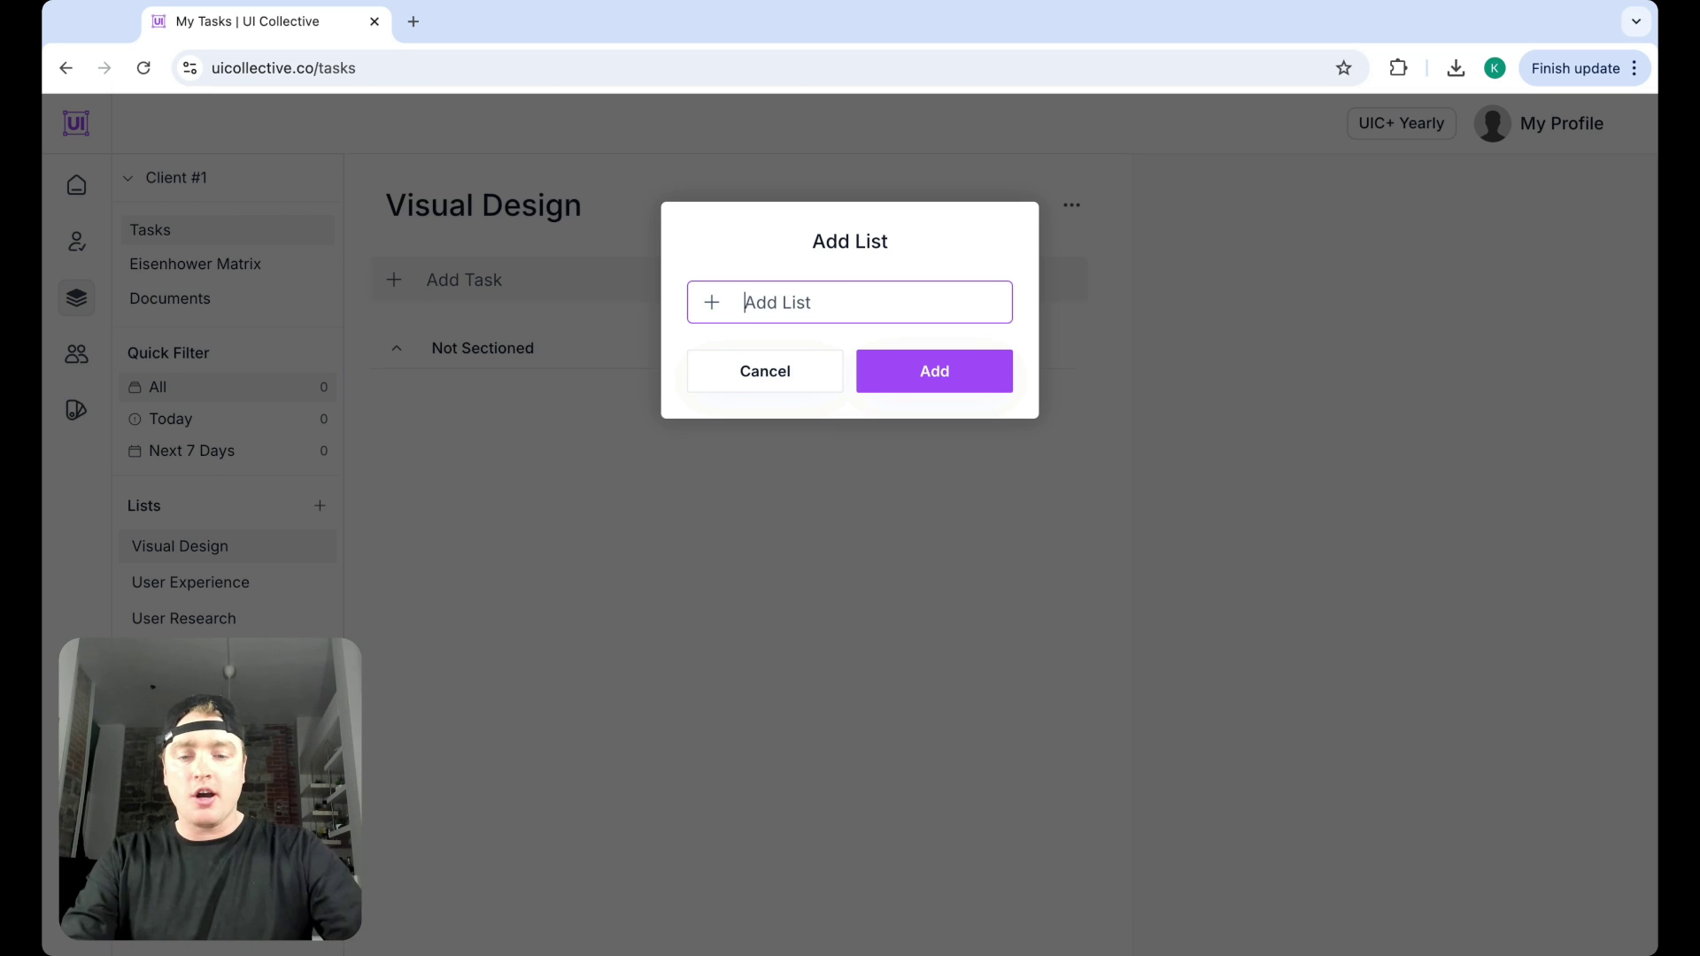
pyautogui.write('User Res')
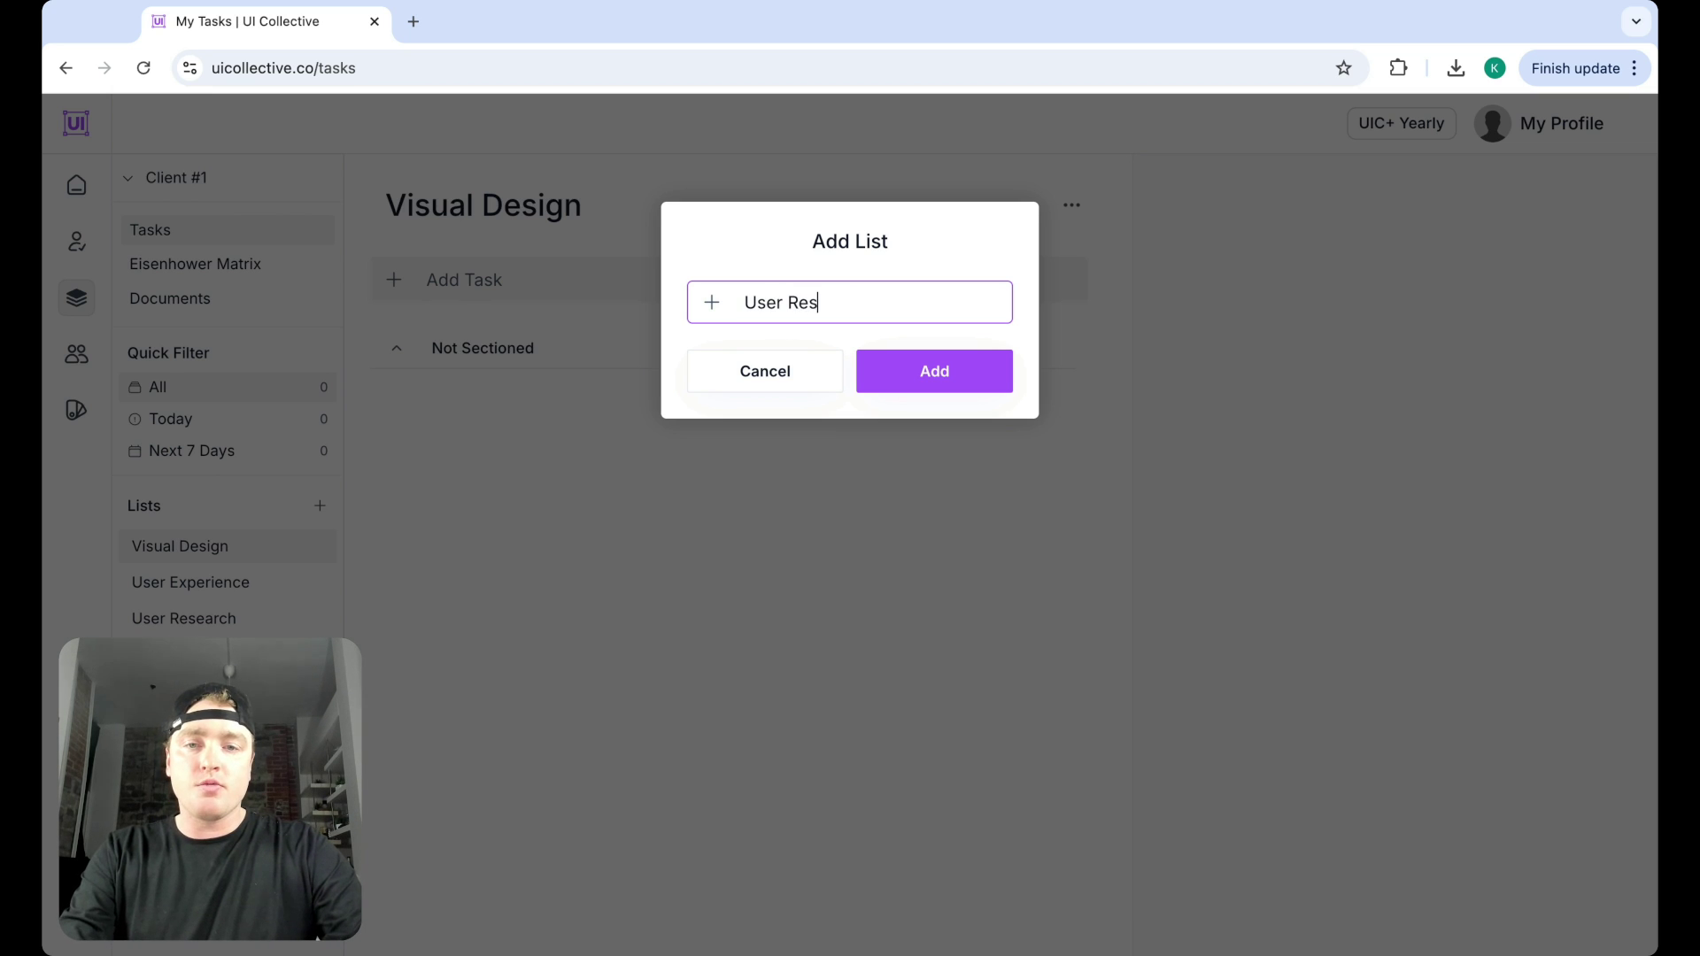
pyautogui.write('earch Sessions')
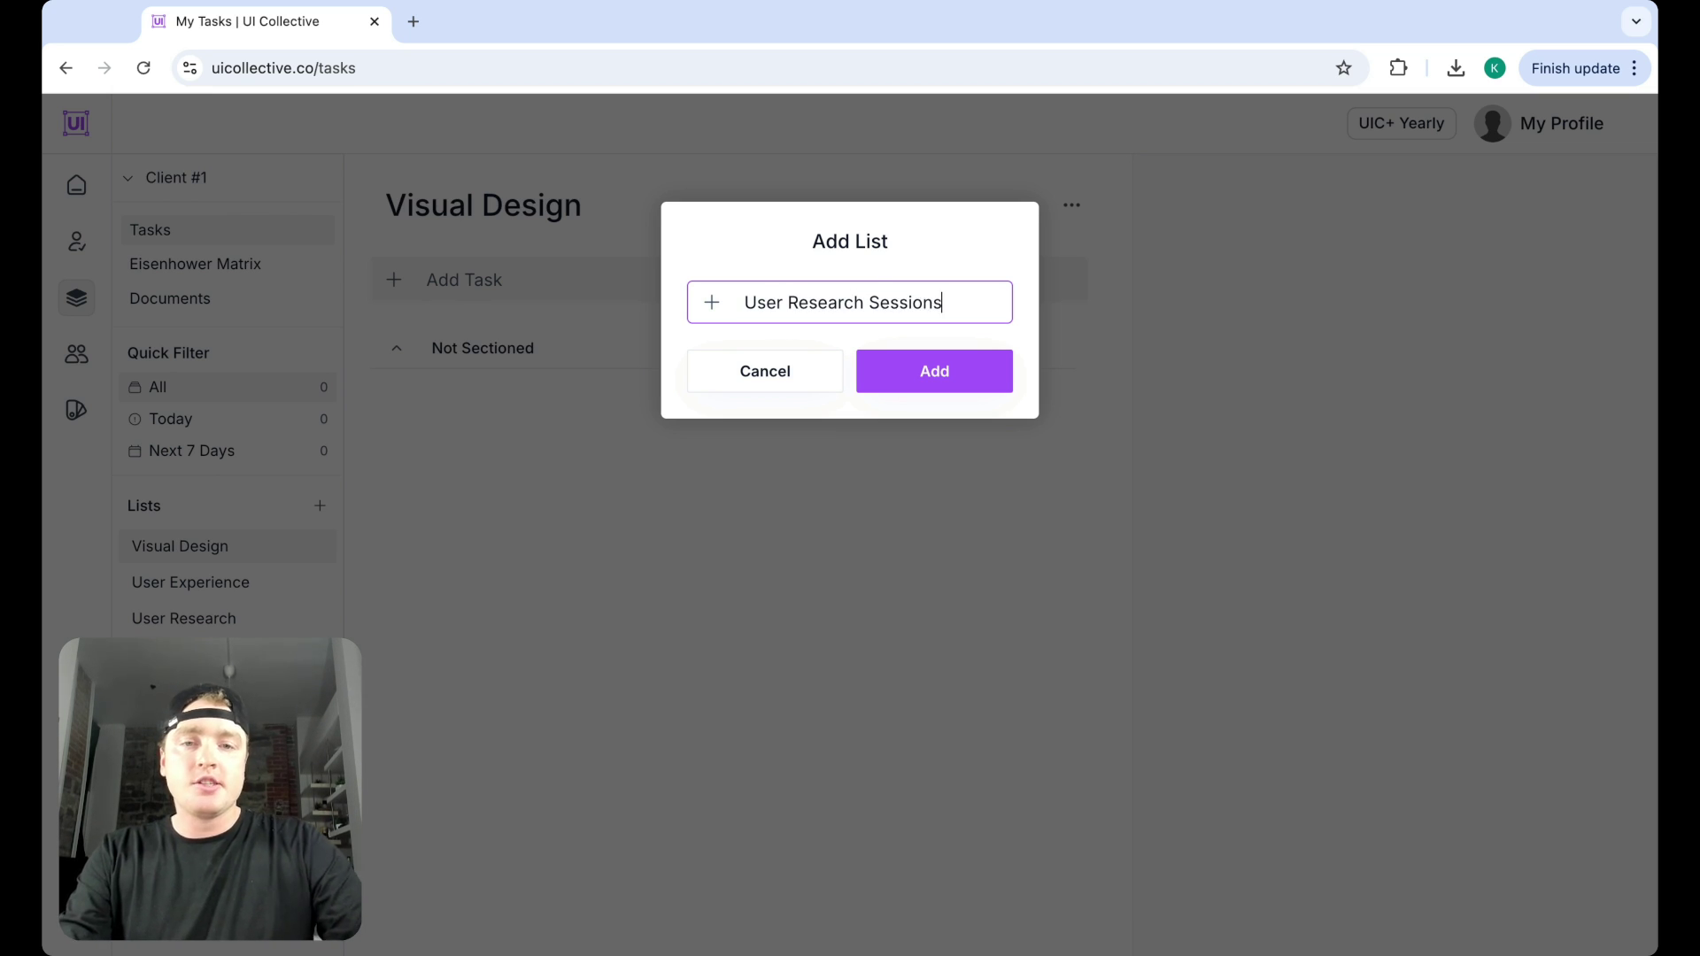
pyautogui.click(957, 372)
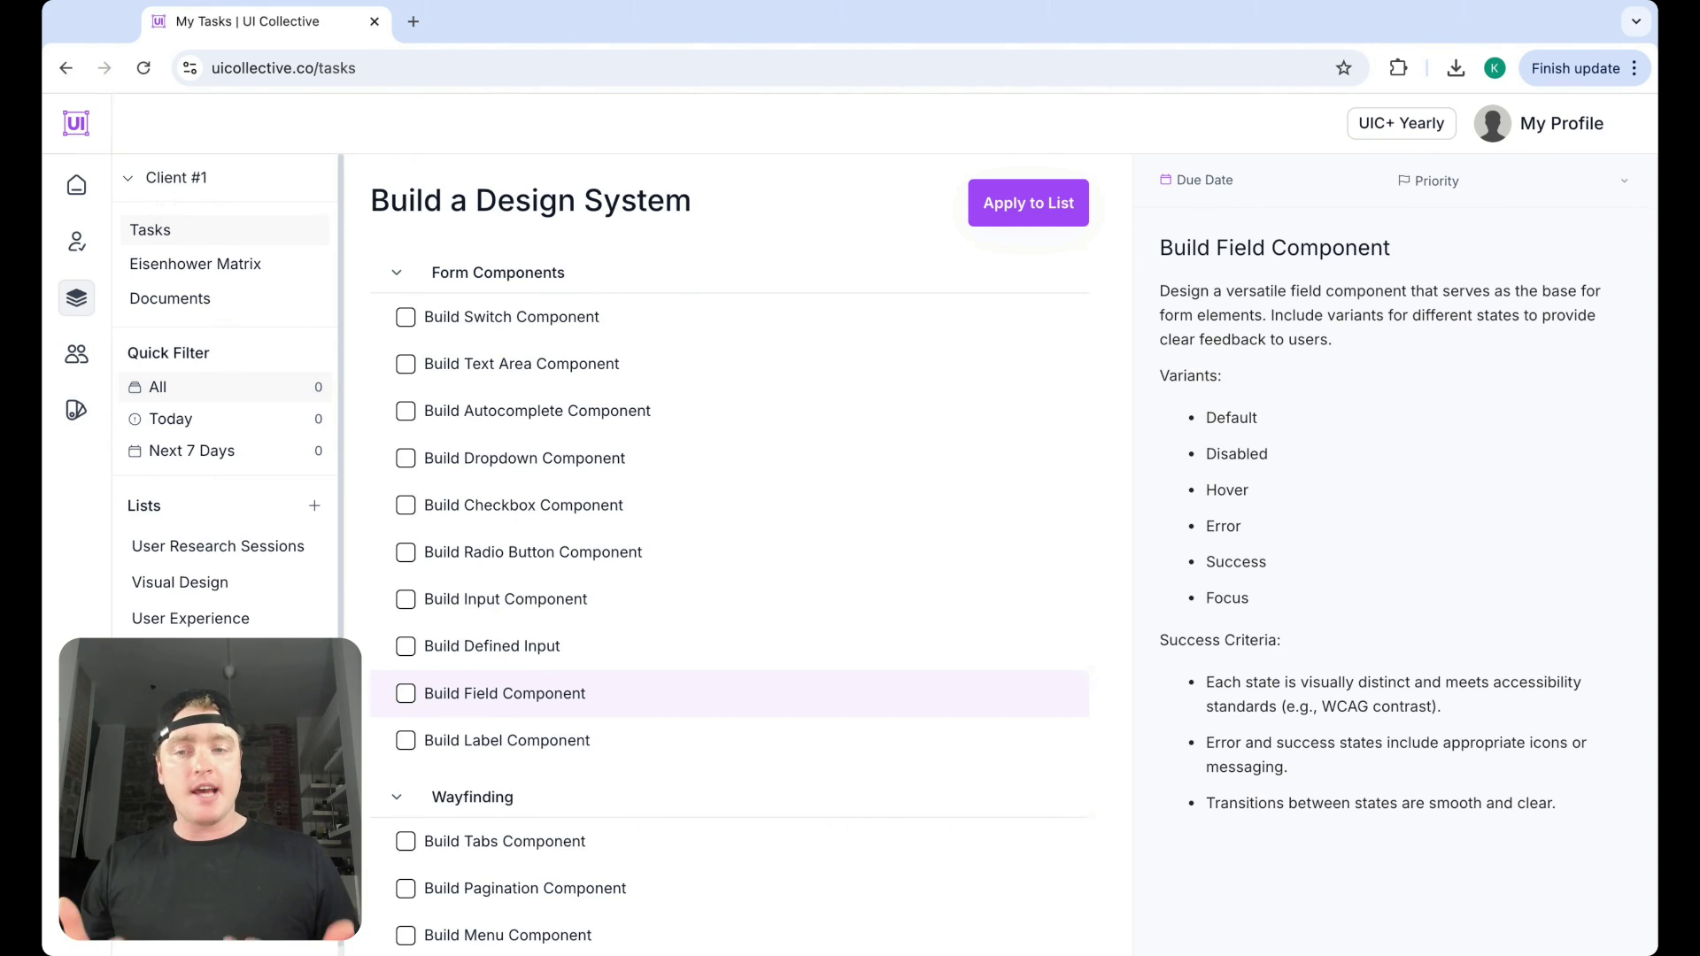
# Create a 'Design System' list in Client #1 and start applying the template to a list.
pyautogui.click(315, 505)
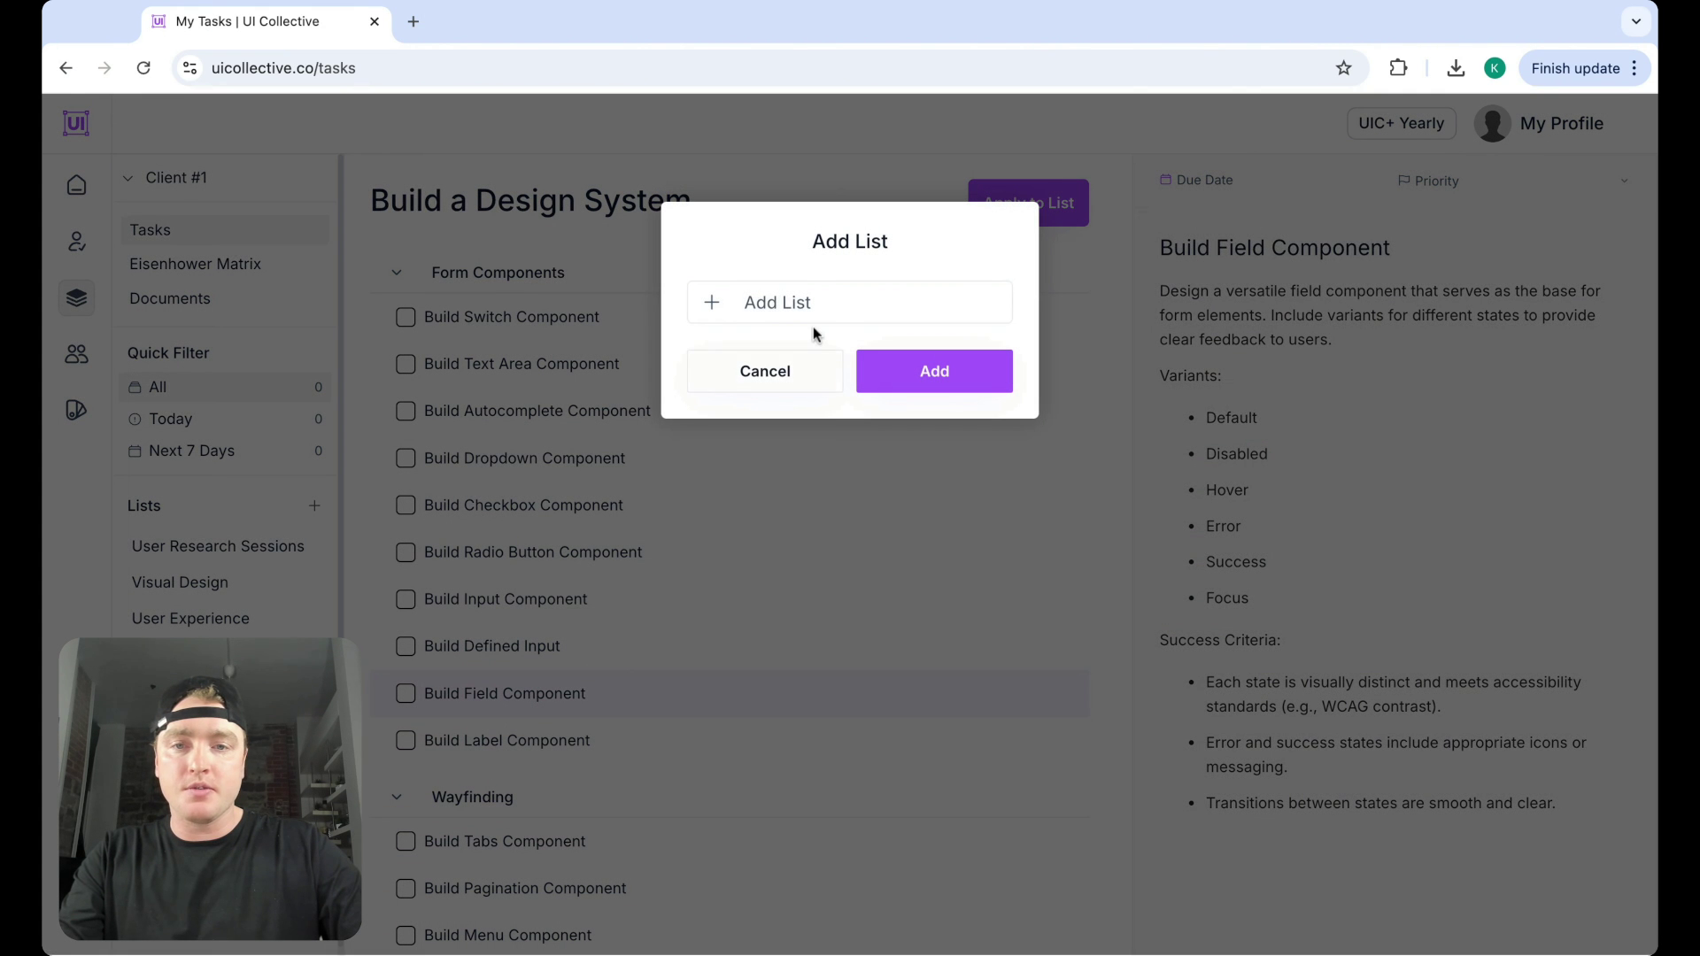
pyautogui.write('Design System')
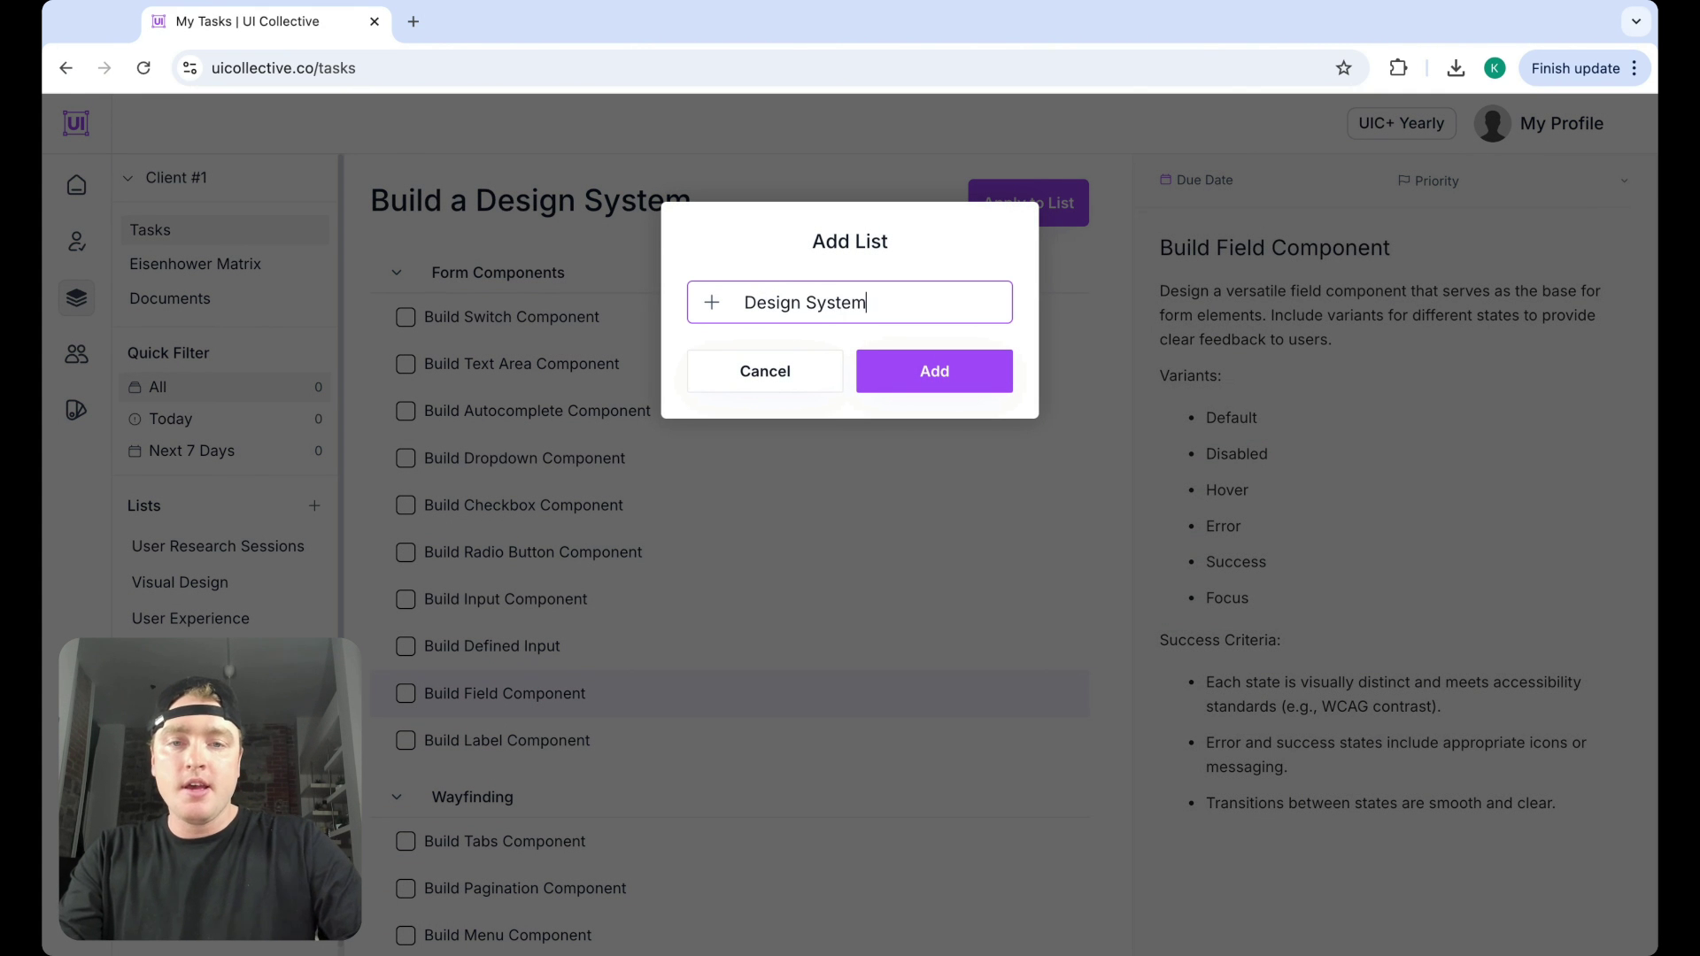
pyautogui.press('Return')
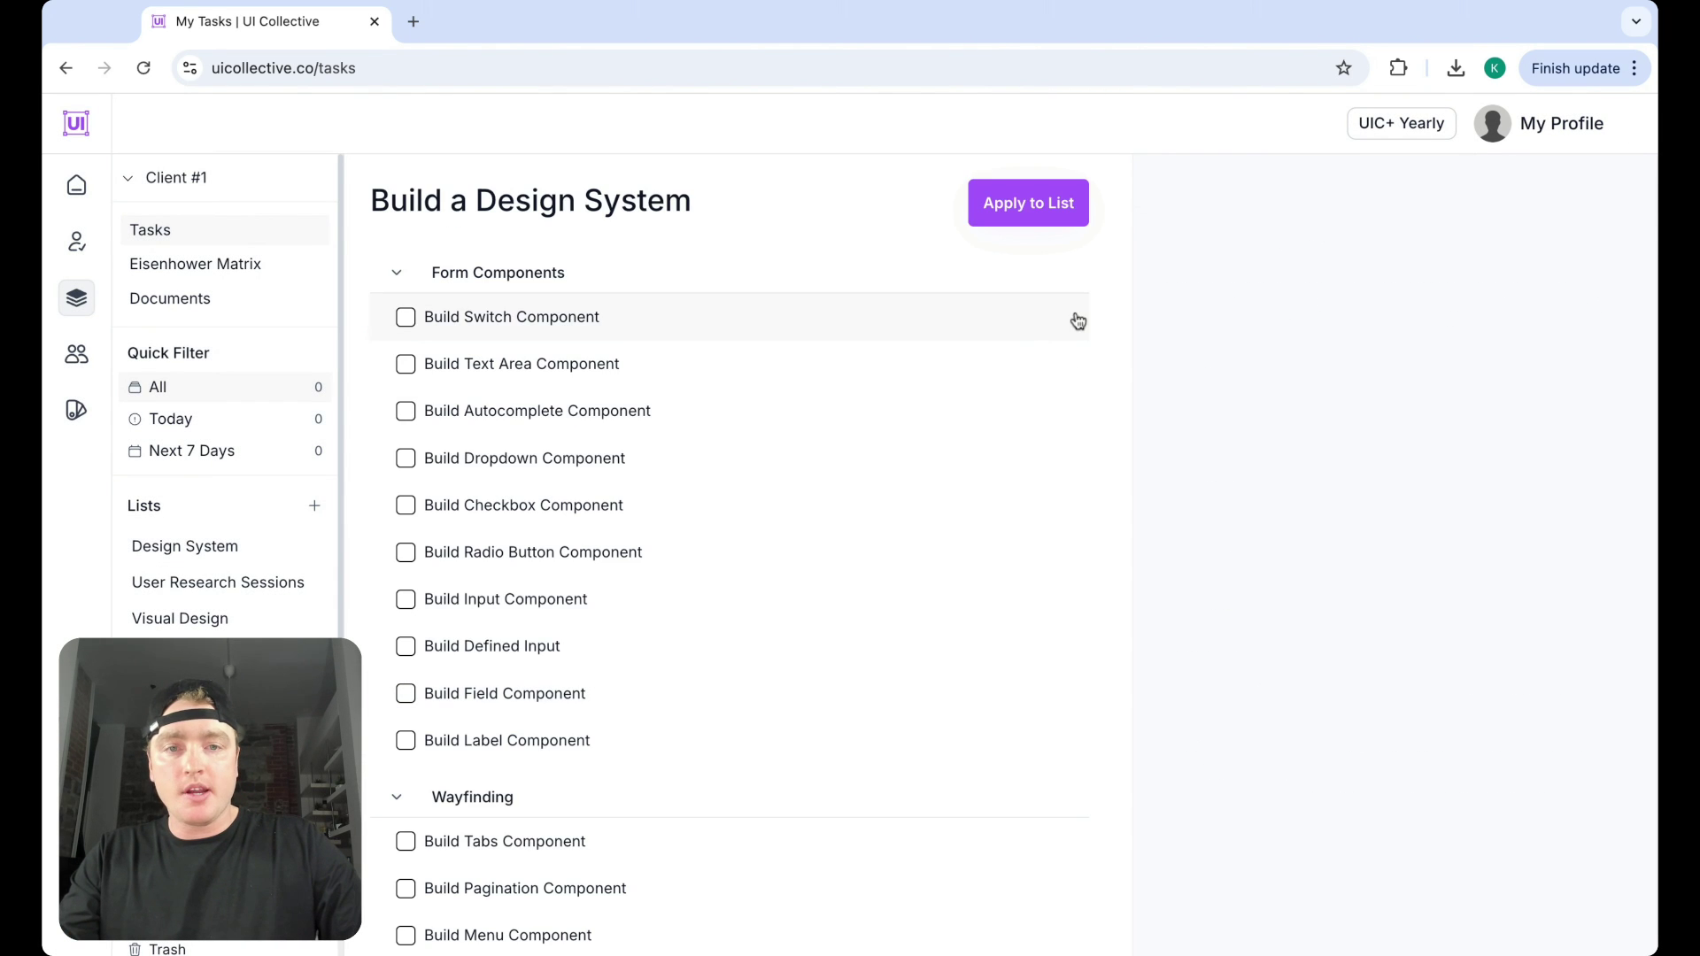
pyautogui.click(1029, 213)
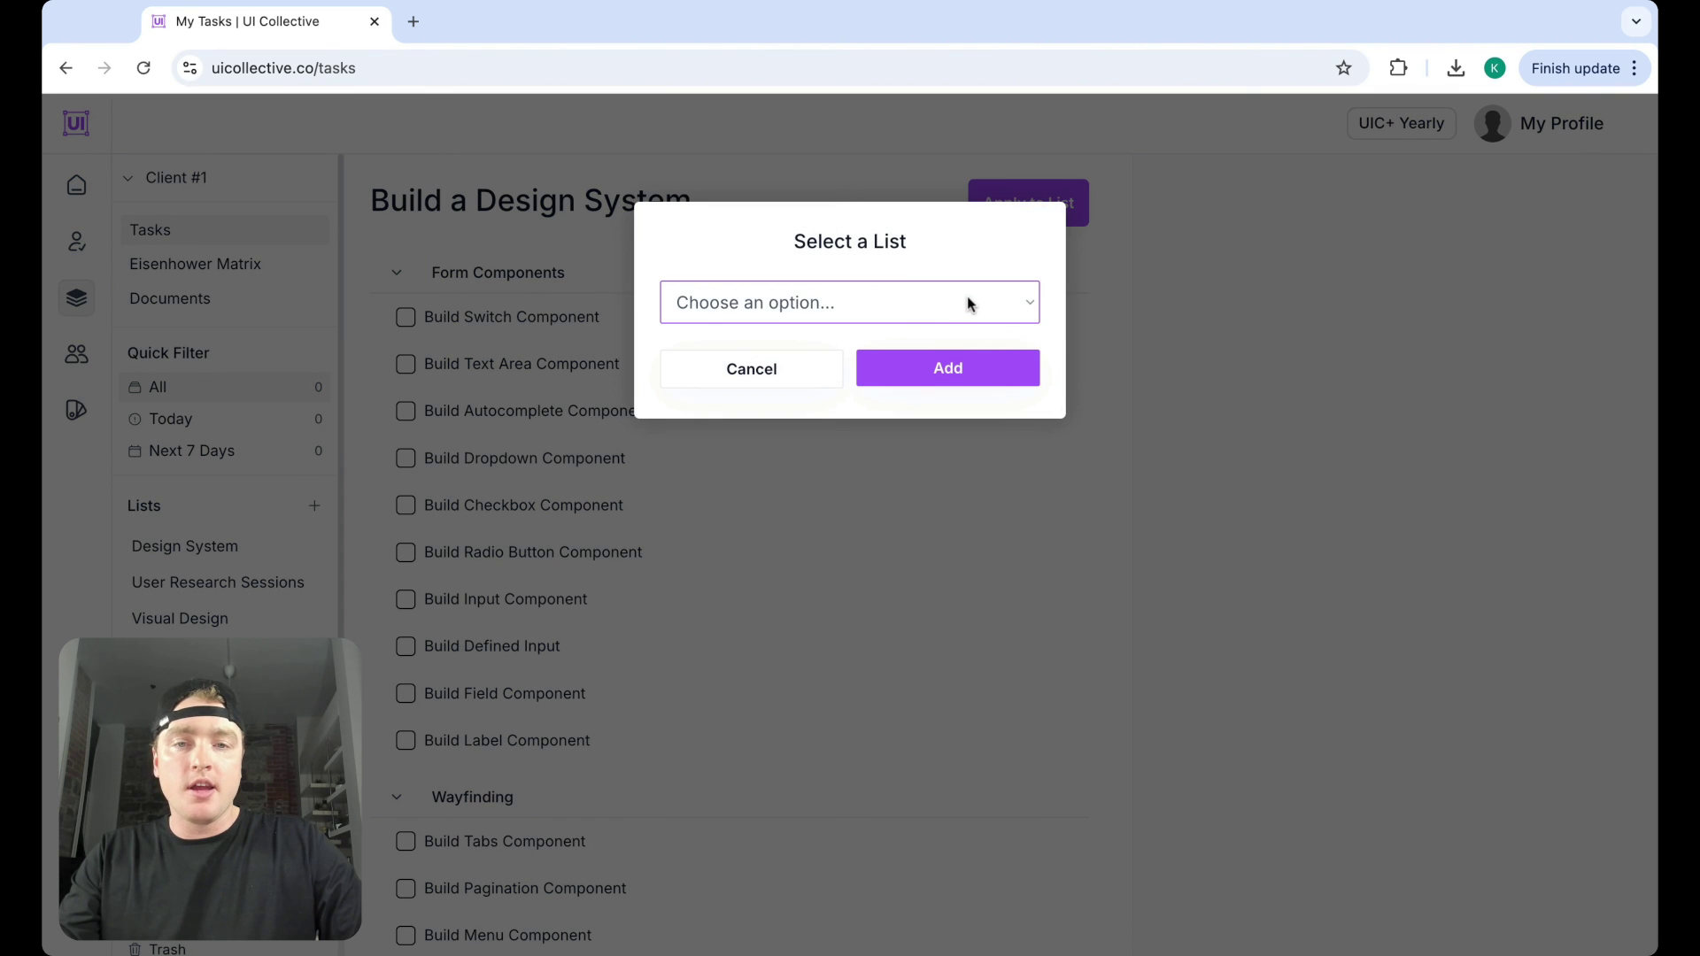
# Add the template tasks to the Design System list, review Build Autocomplete Component, then open Documents.
pyautogui.click(970, 330)
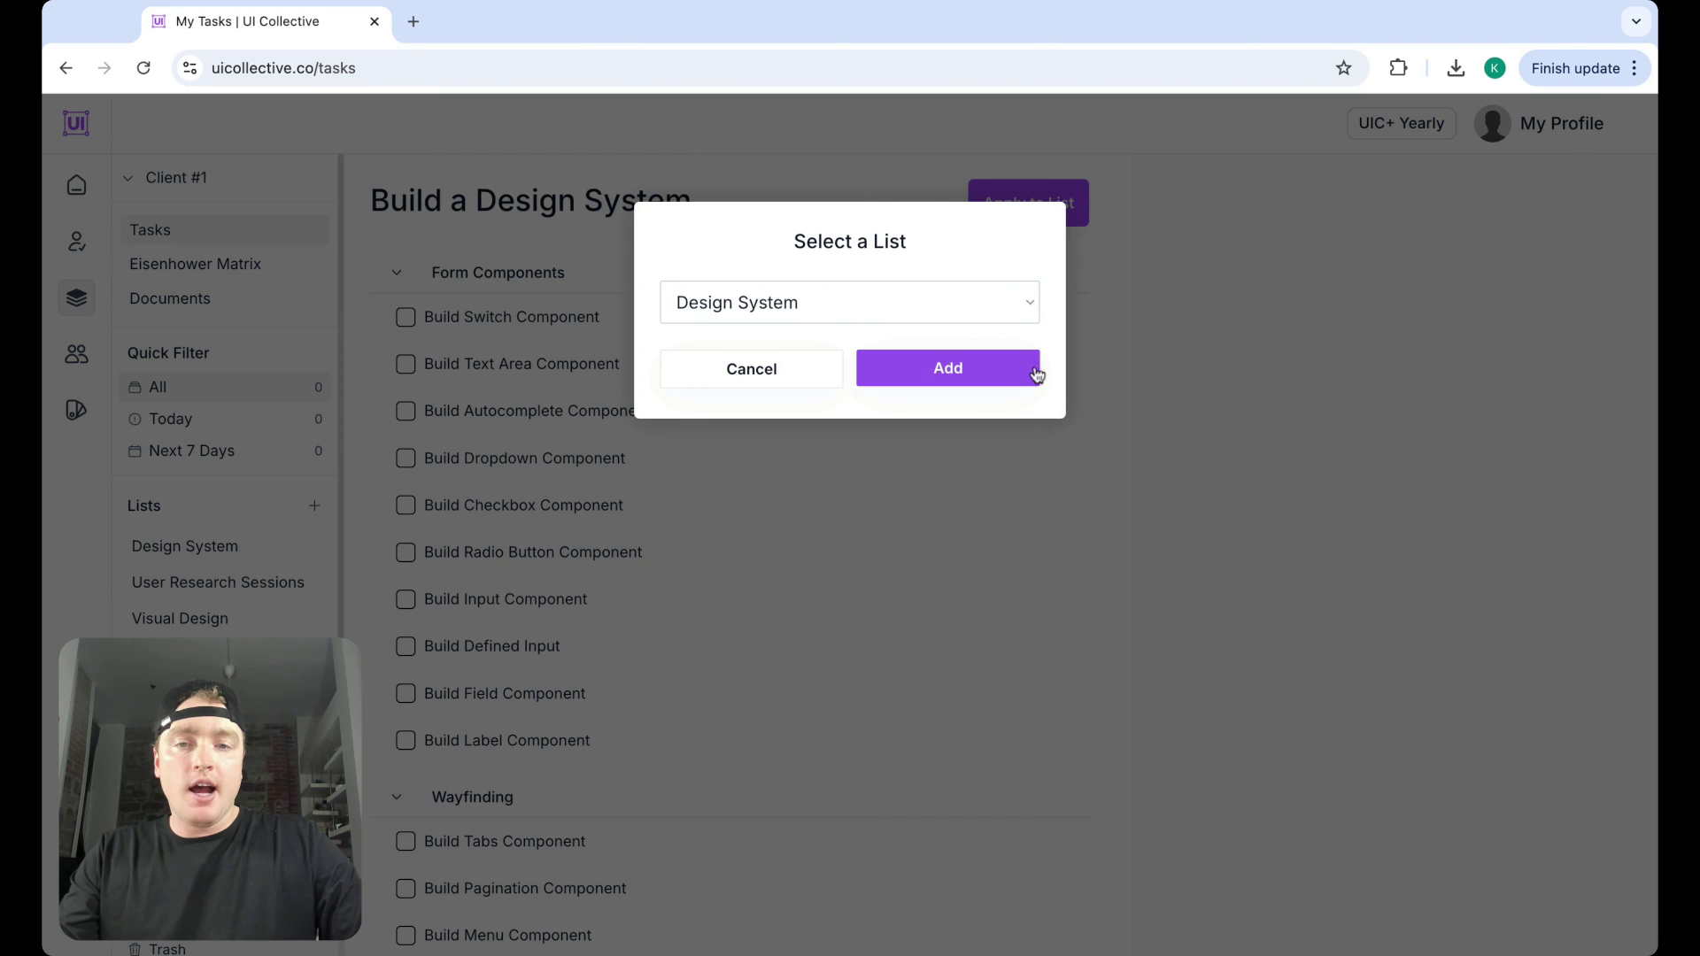
pyautogui.click(979, 382)
pyautogui.click(229, 548)
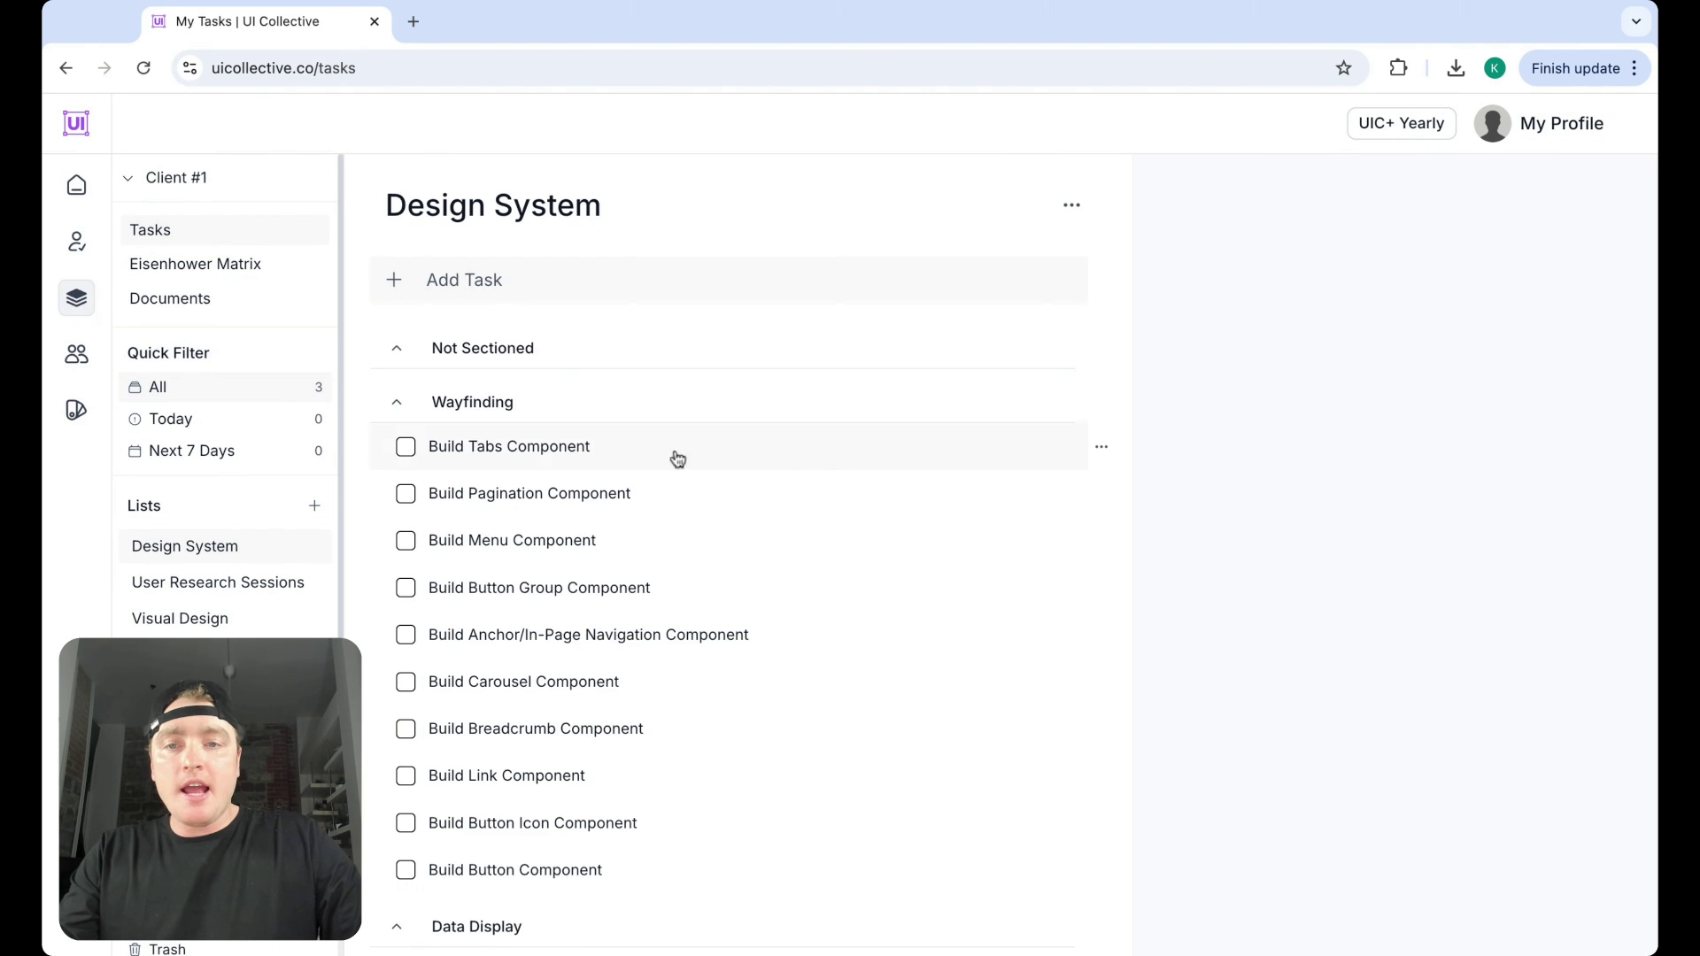
pyautogui.scroll(-5, 763, 589)
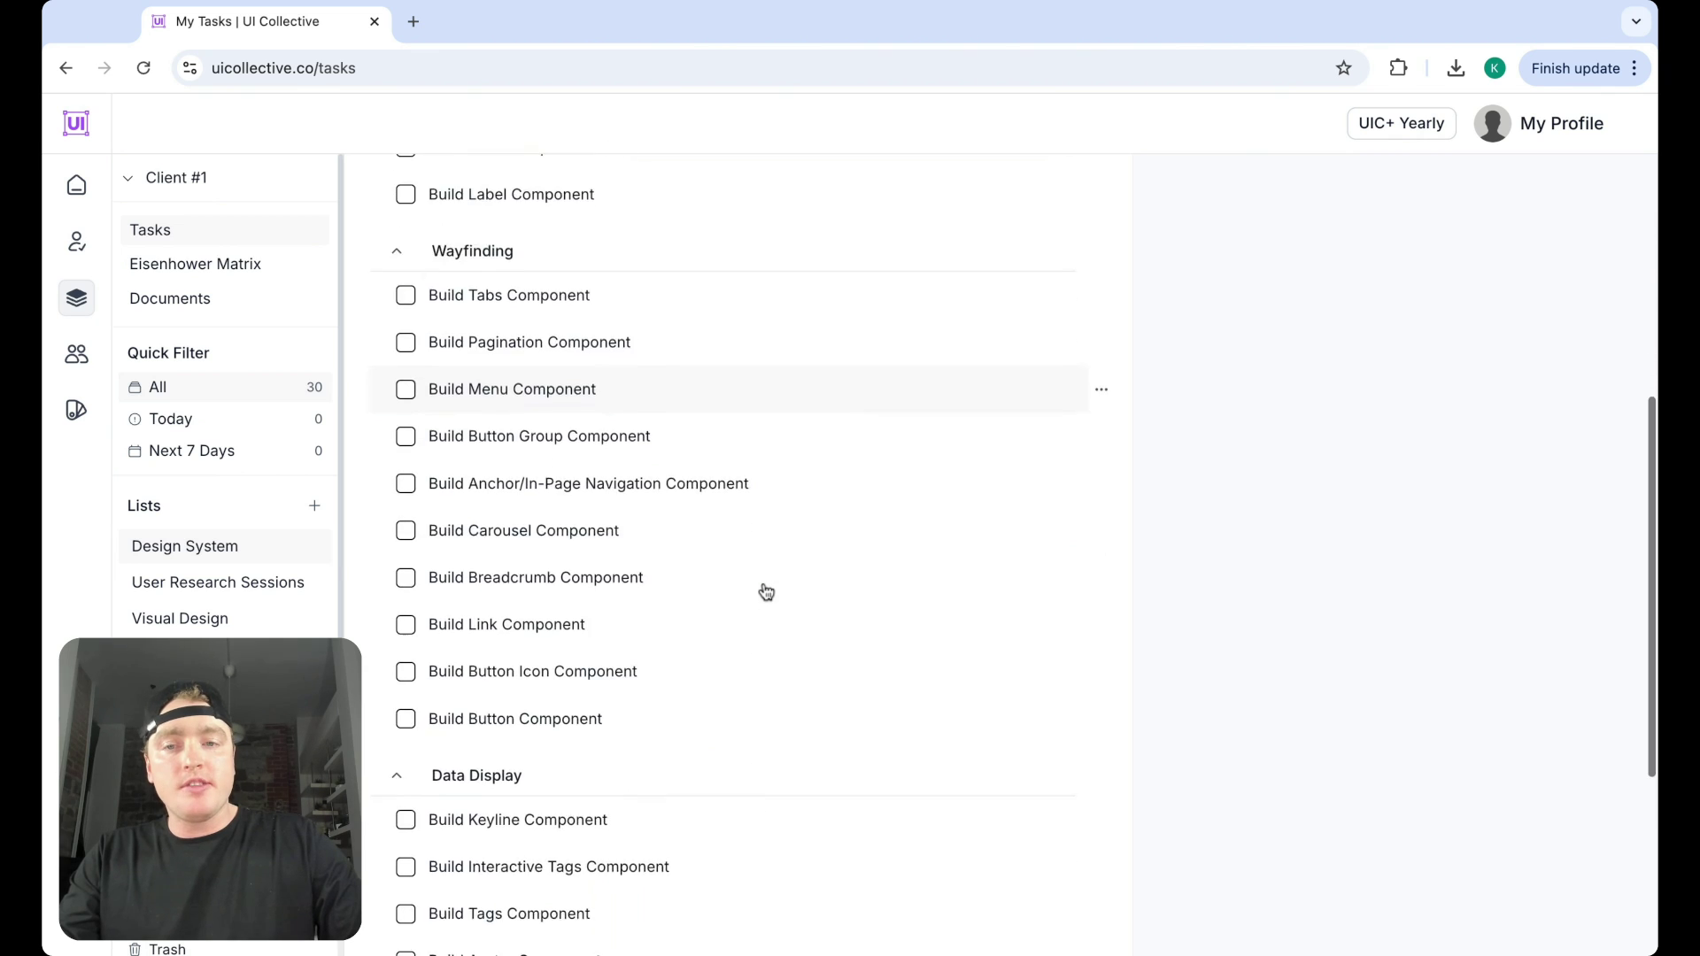
pyautogui.scroll(7, 766, 591)
pyautogui.click(726, 520)
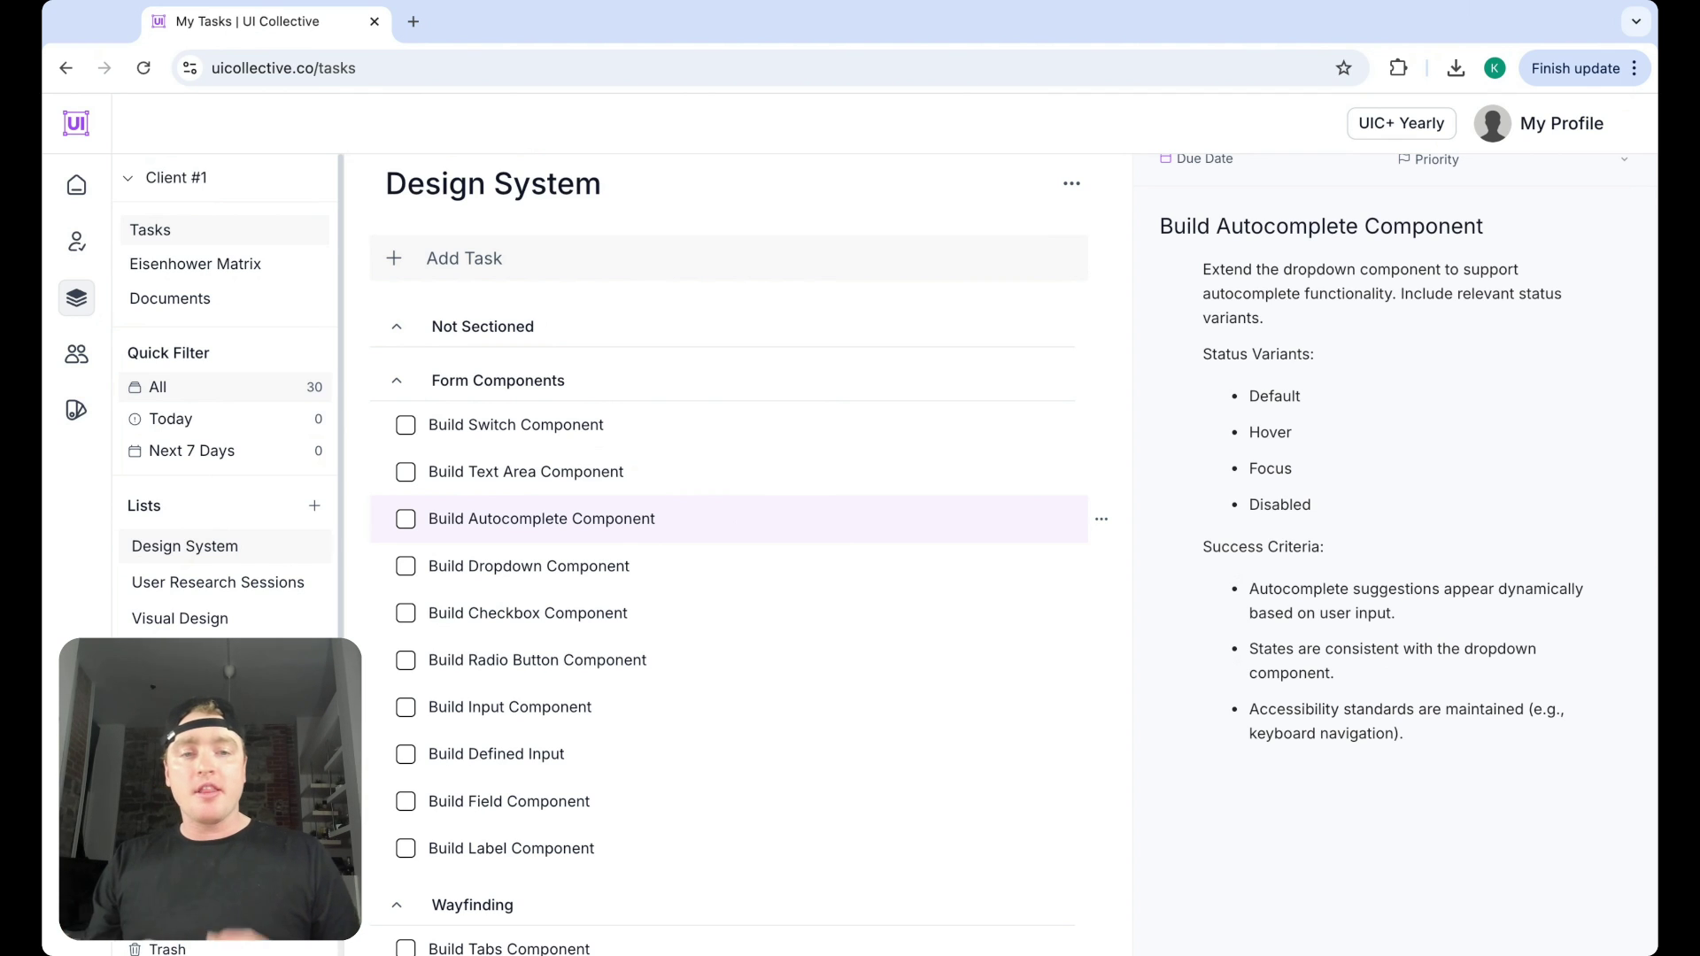
pyautogui.click(170, 299)
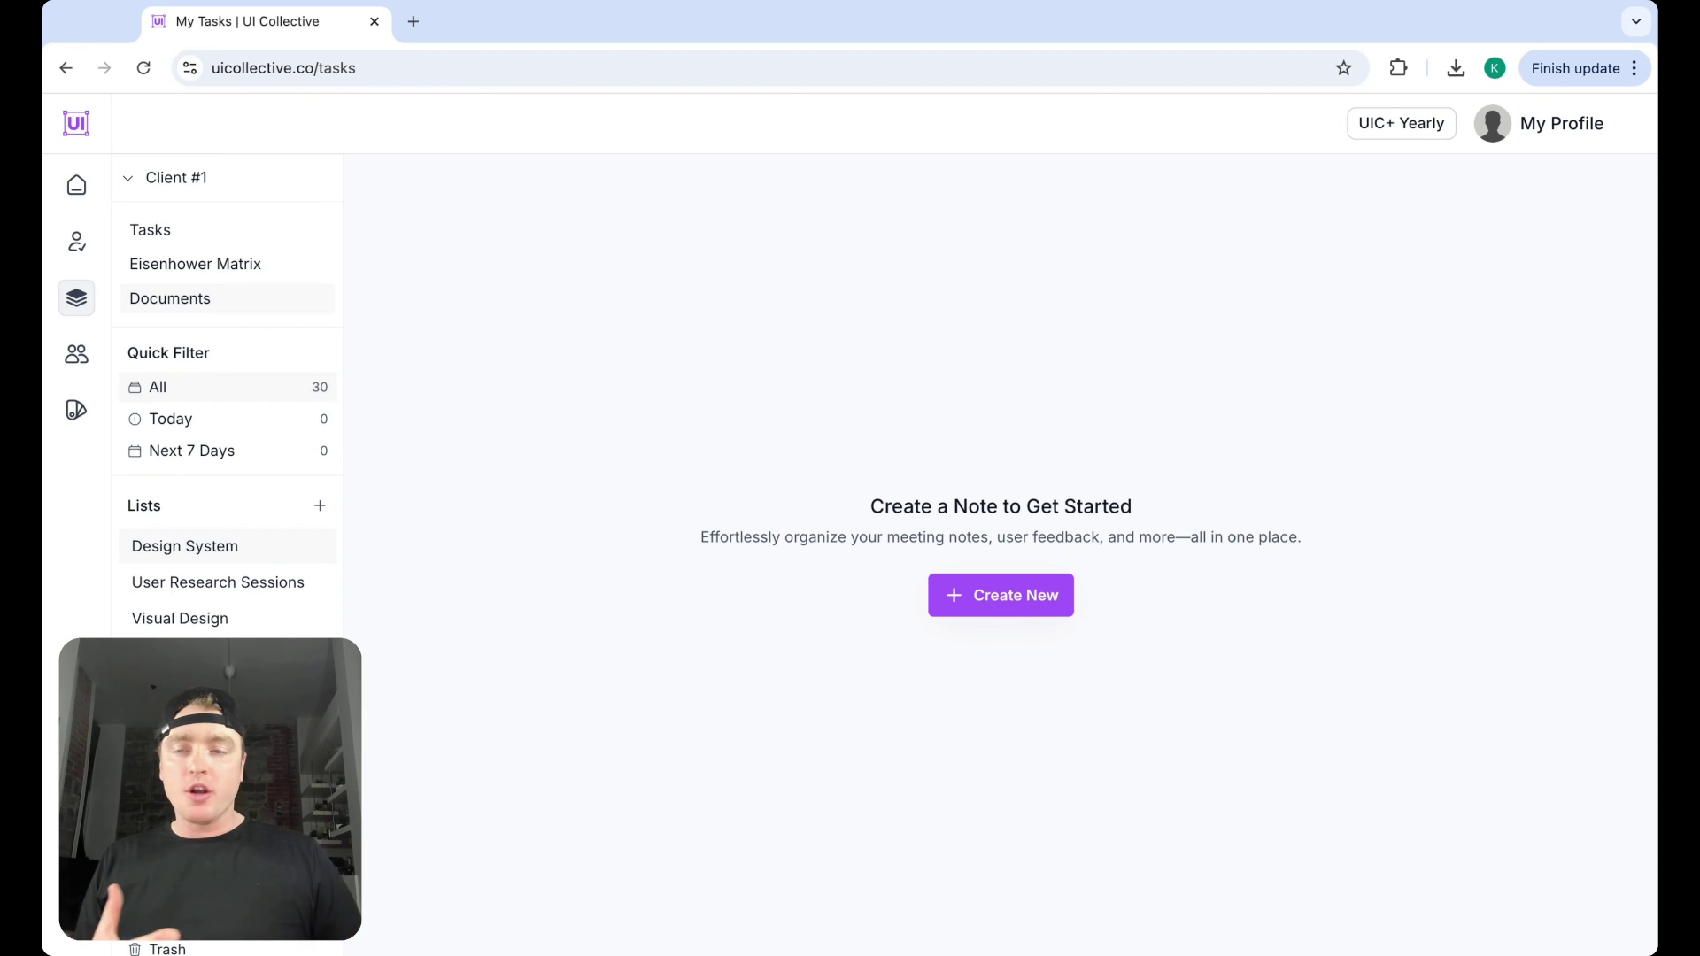
# Create a note titled 'Meeting Note with' plus the contact's name, then return to All Notes.
pyautogui.click(1045, 598)
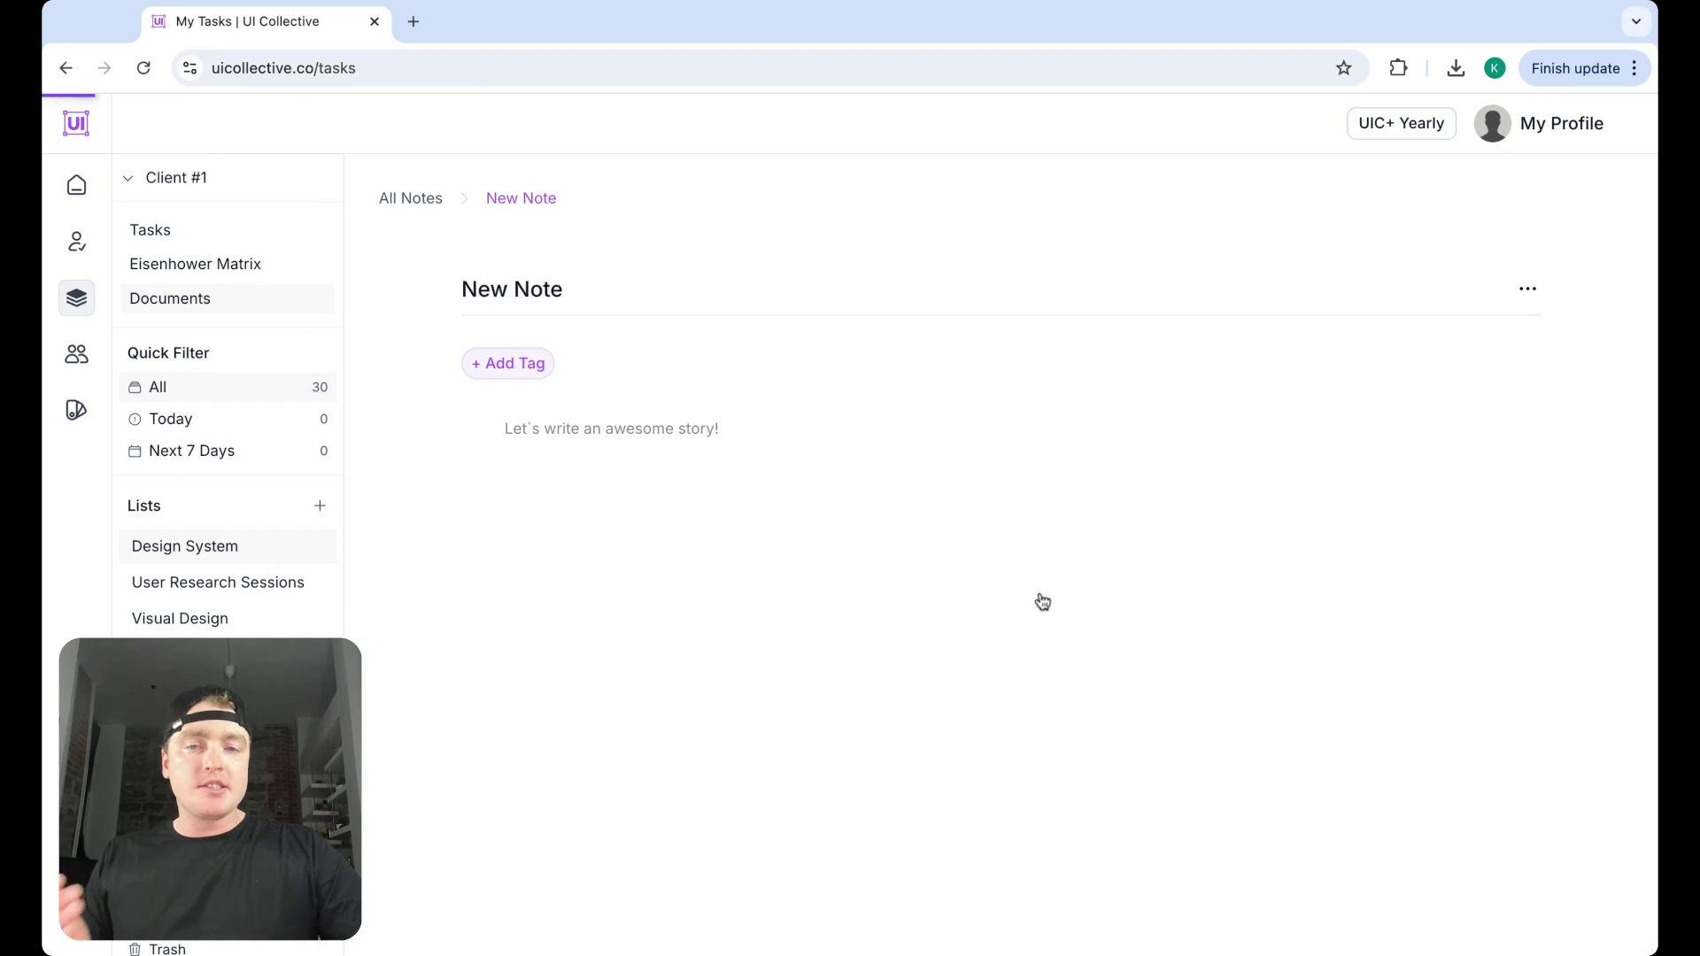
pyautogui.tripleClick(536, 289)
pyautogui.write('M')
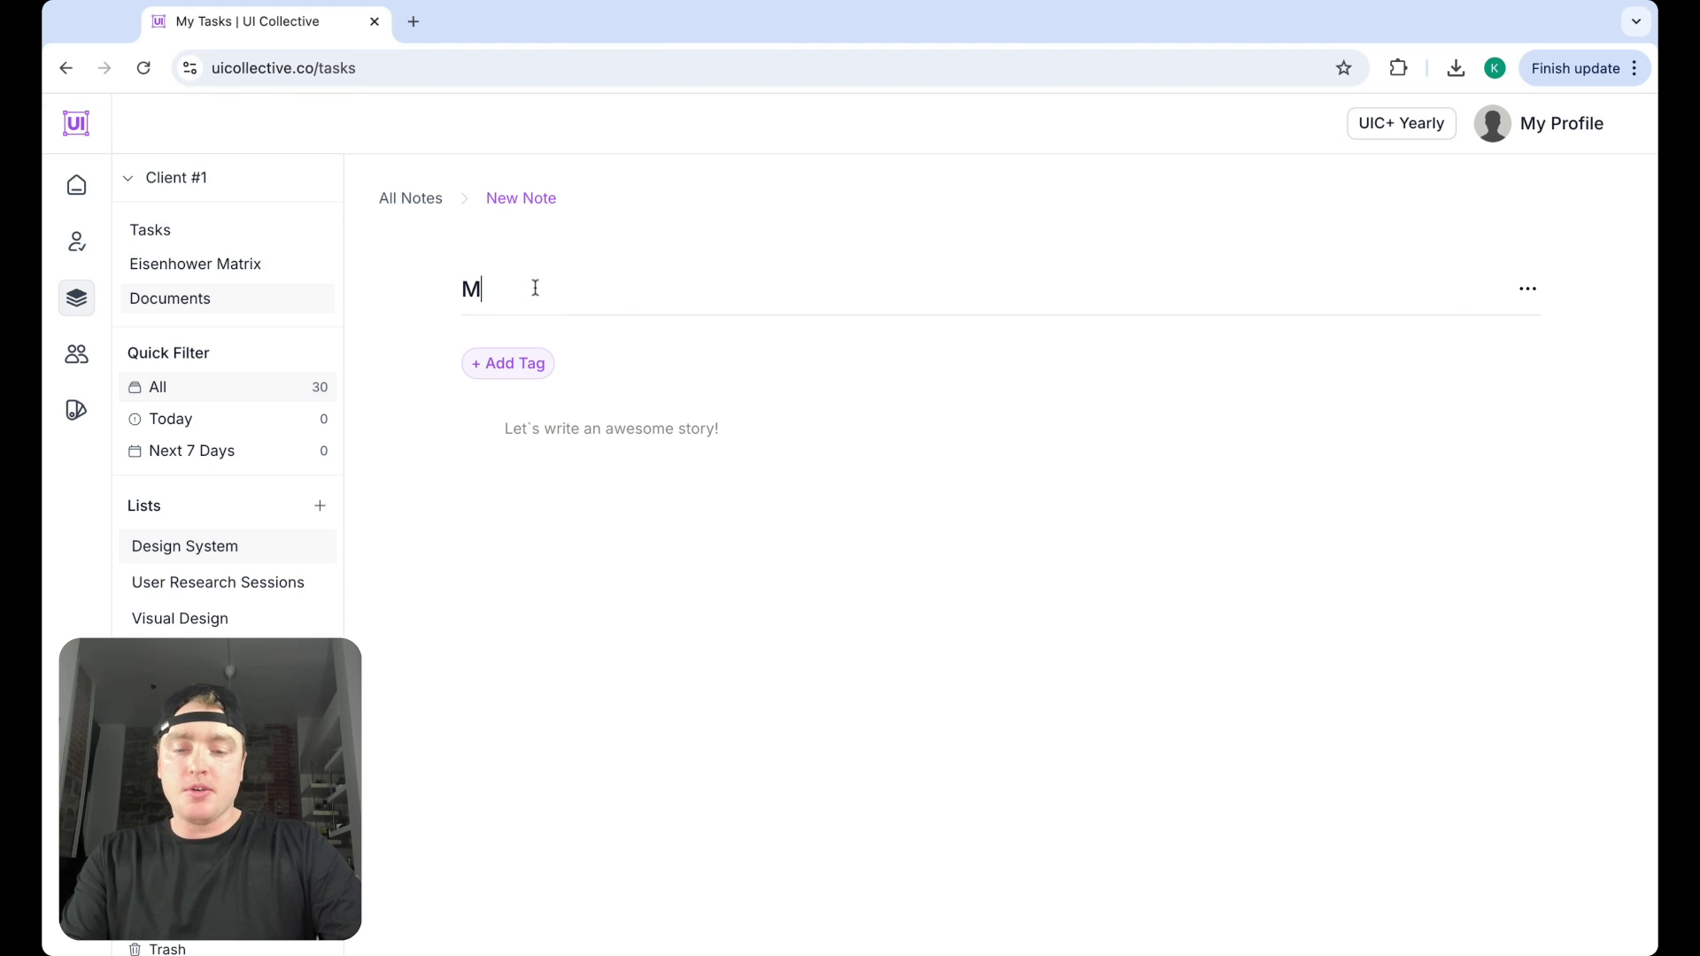
pyautogui.write('eeting Note with ')
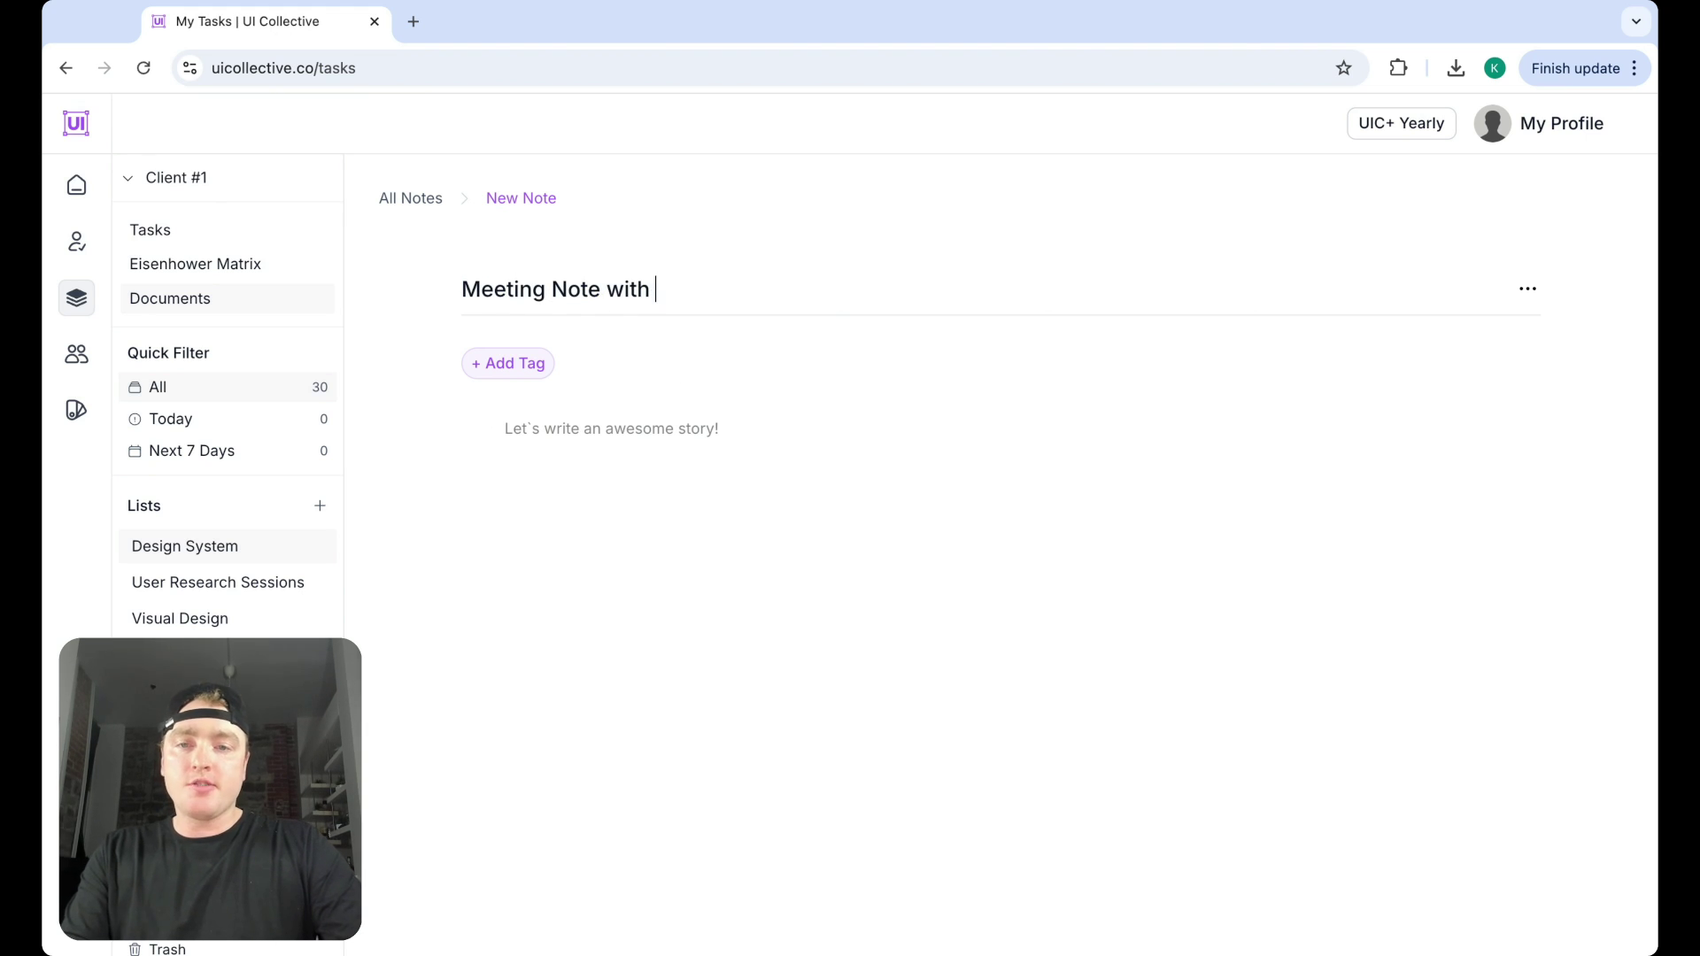
pyautogui.write('Andrea')
pyautogui.click(563, 443)
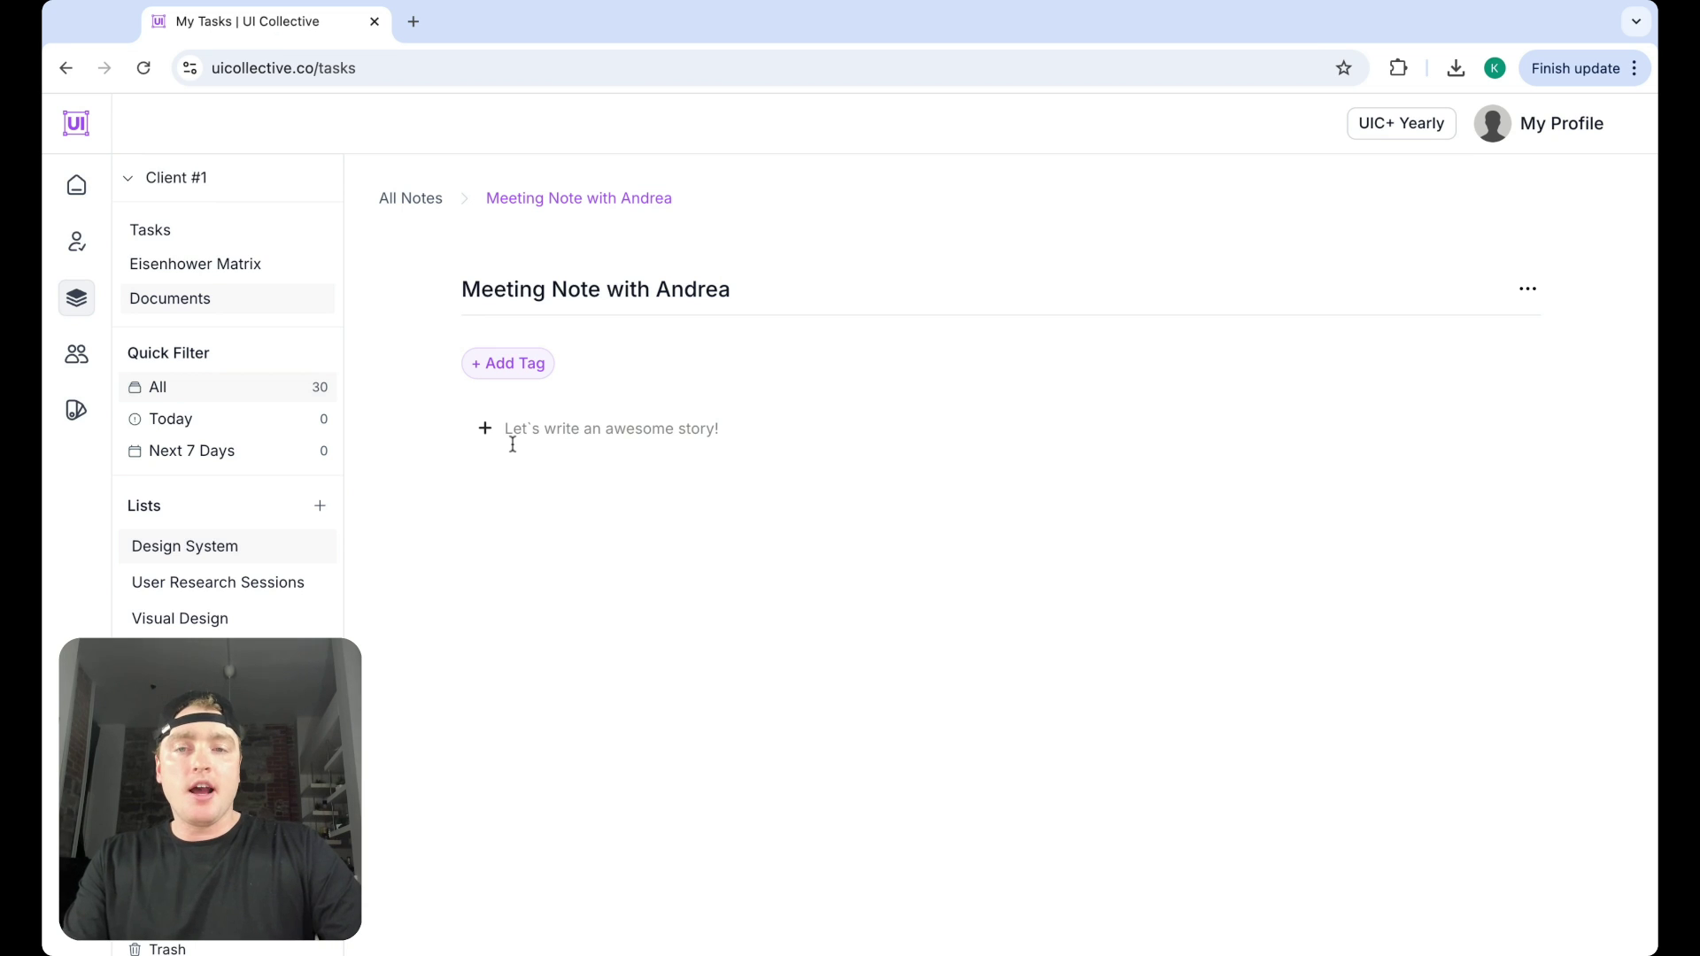
pyautogui.click(416, 202)
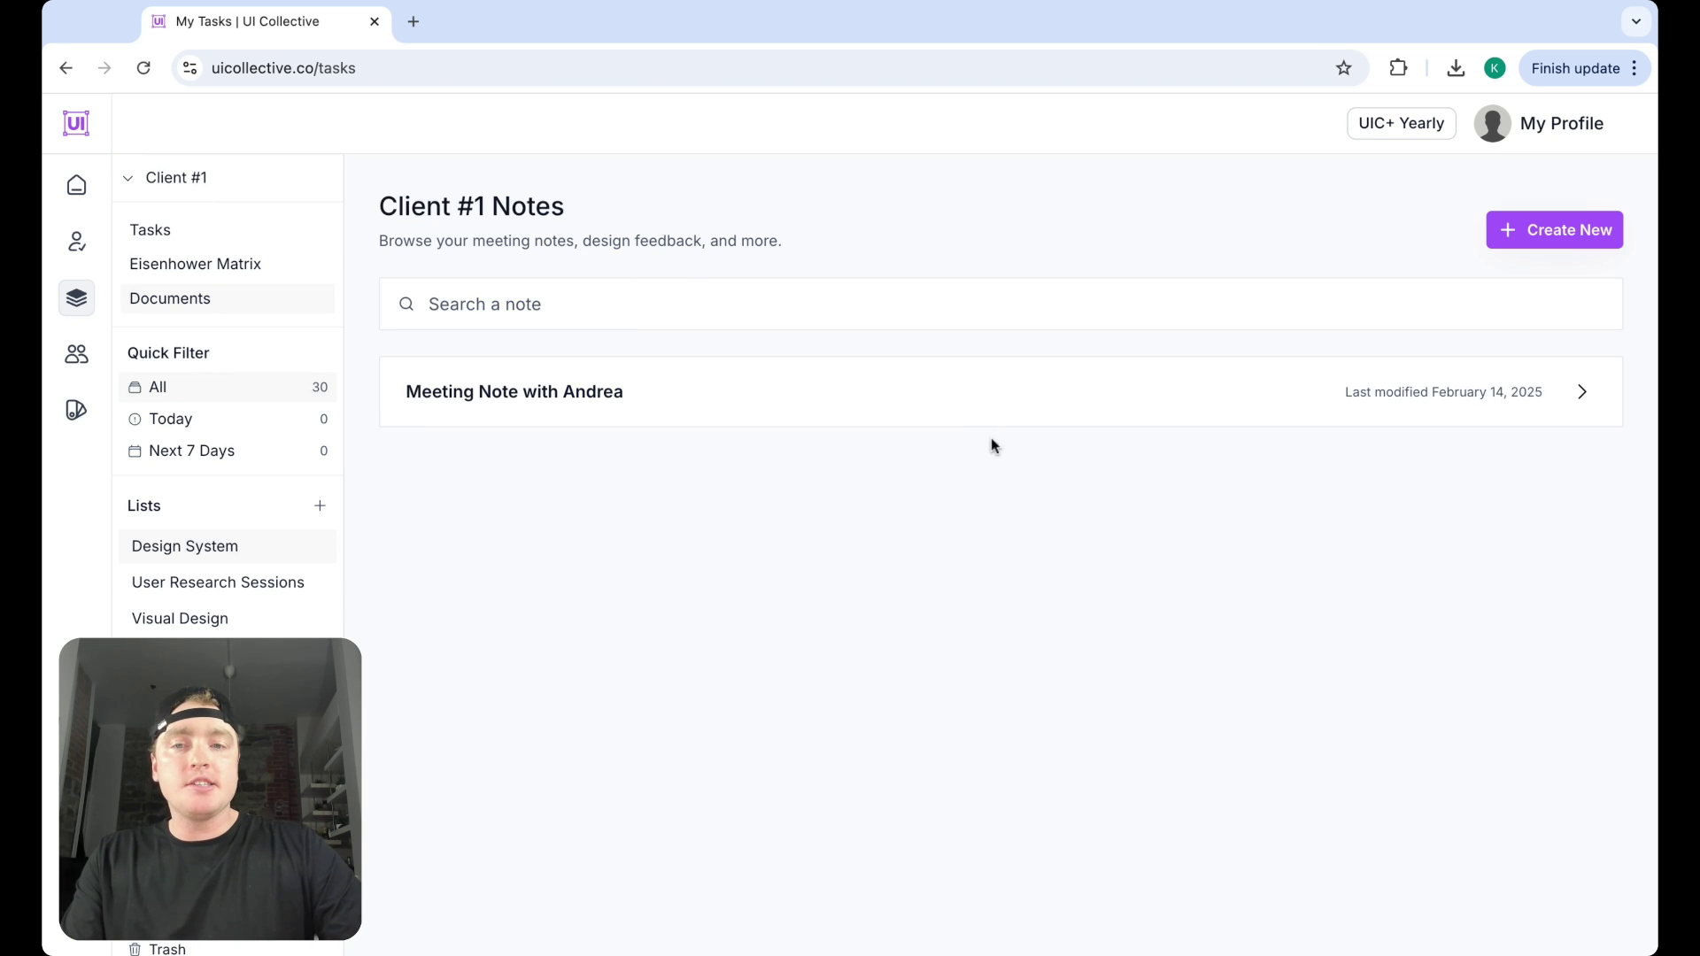